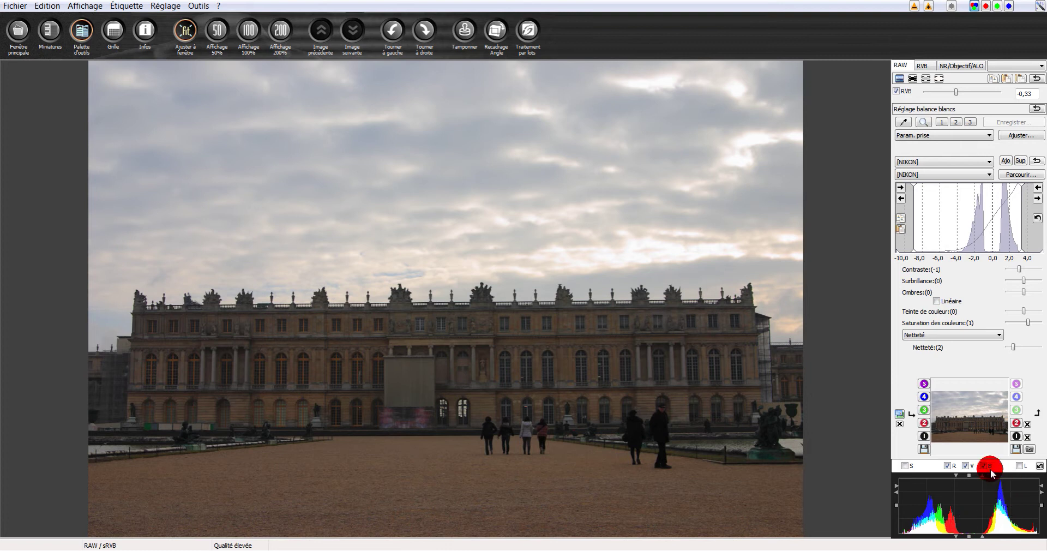
Compare the histogram in the RVB tone curve settings with the one in the RAW settings.
click(960, 478)
click(957, 475)
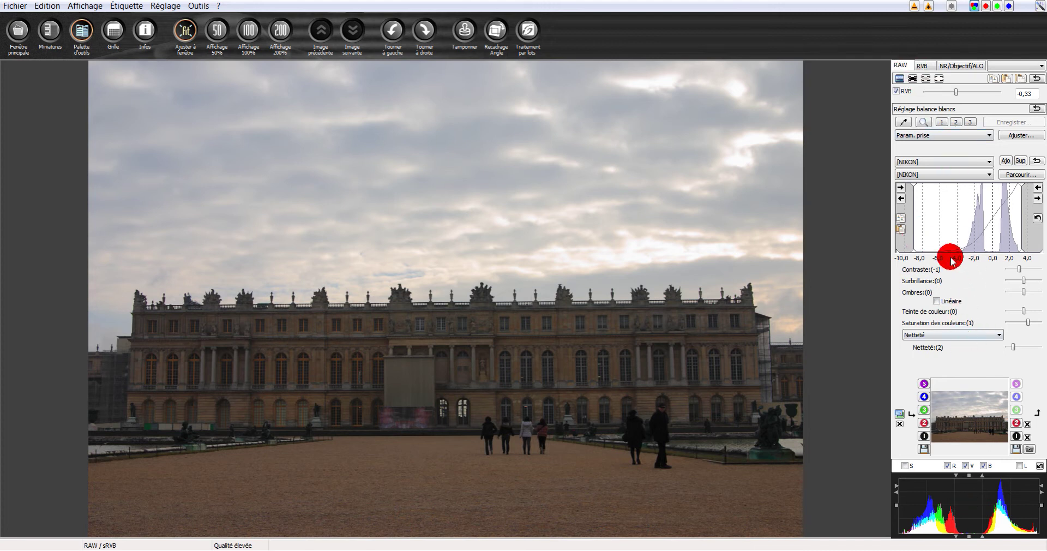
click(924, 66)
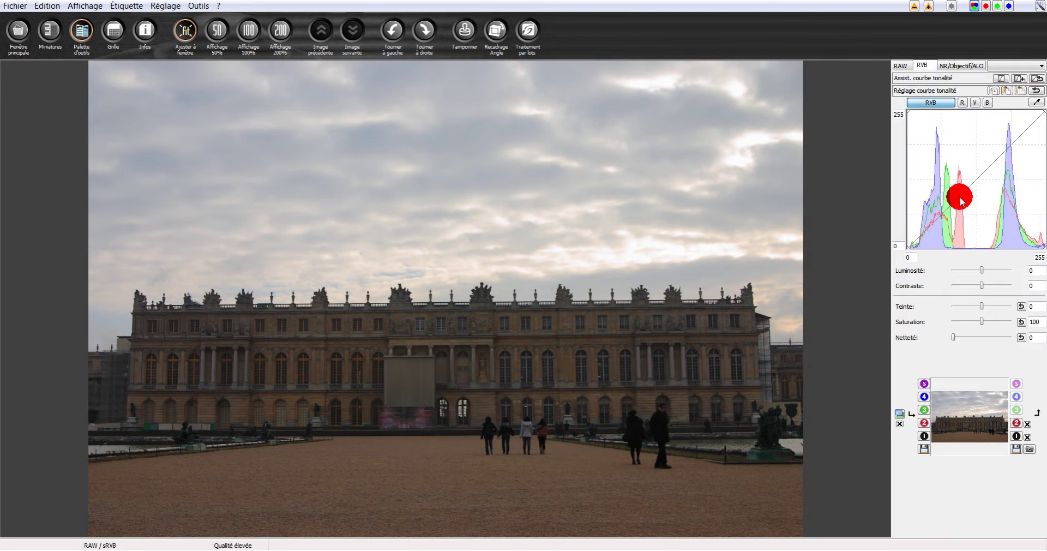
click(900, 66)
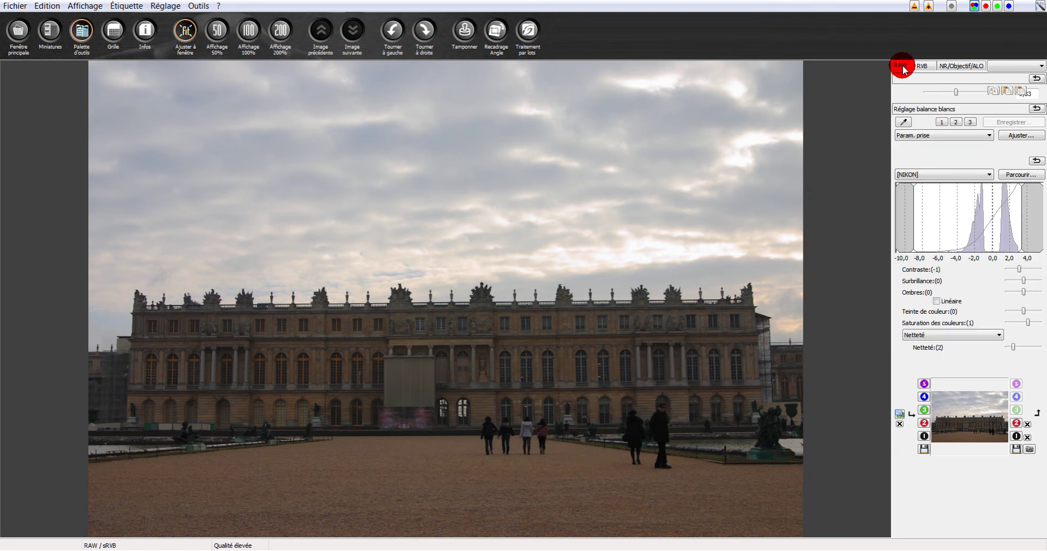
click(921, 66)
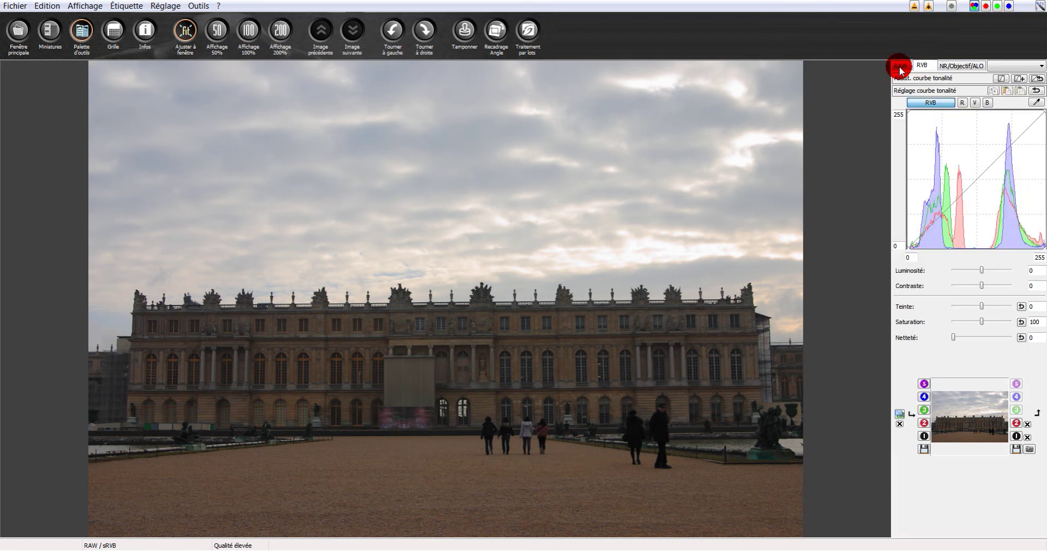
click(905, 66)
click(922, 67)
click(901, 66)
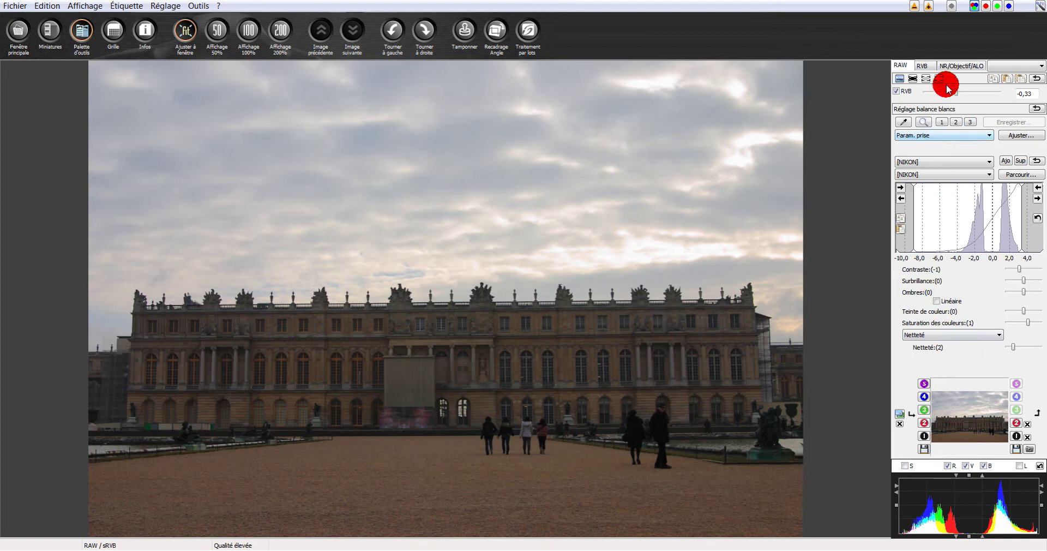
Try the RAW brightness at -0,17 and -0,67, and return it to -0,33.
scroll(958, 97, up, 2)
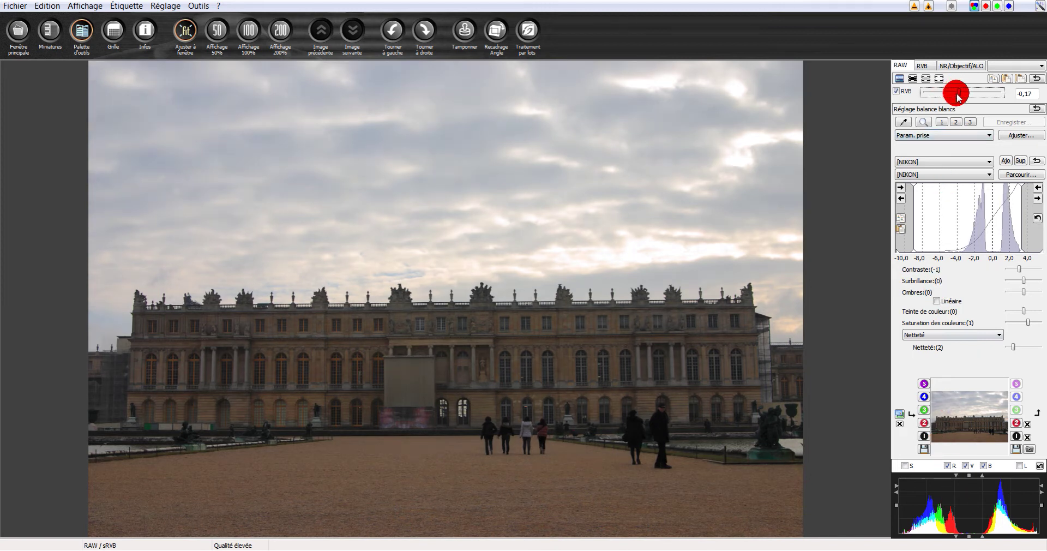
scroll(958, 97, down, 2)
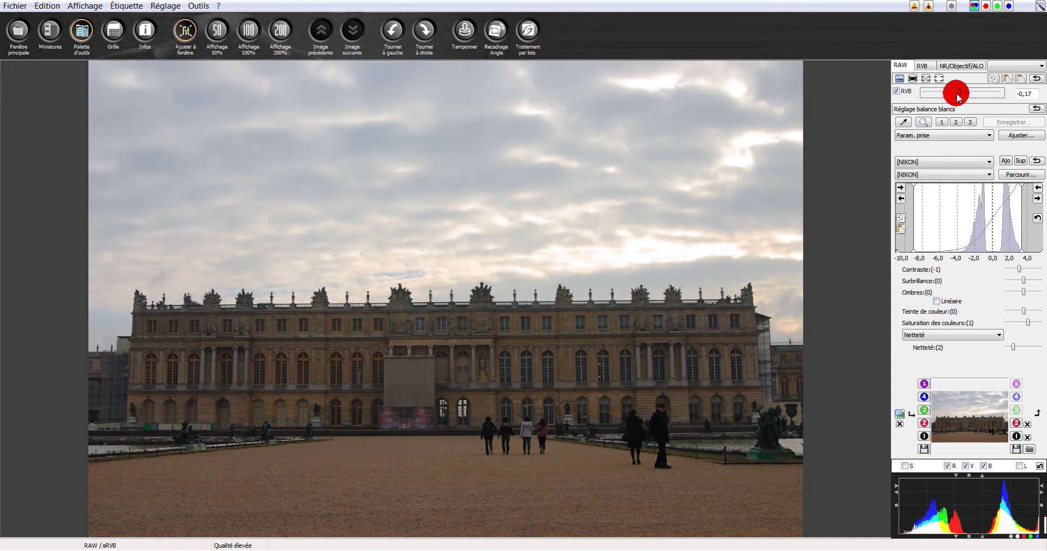
scroll(958, 97, down, 2)
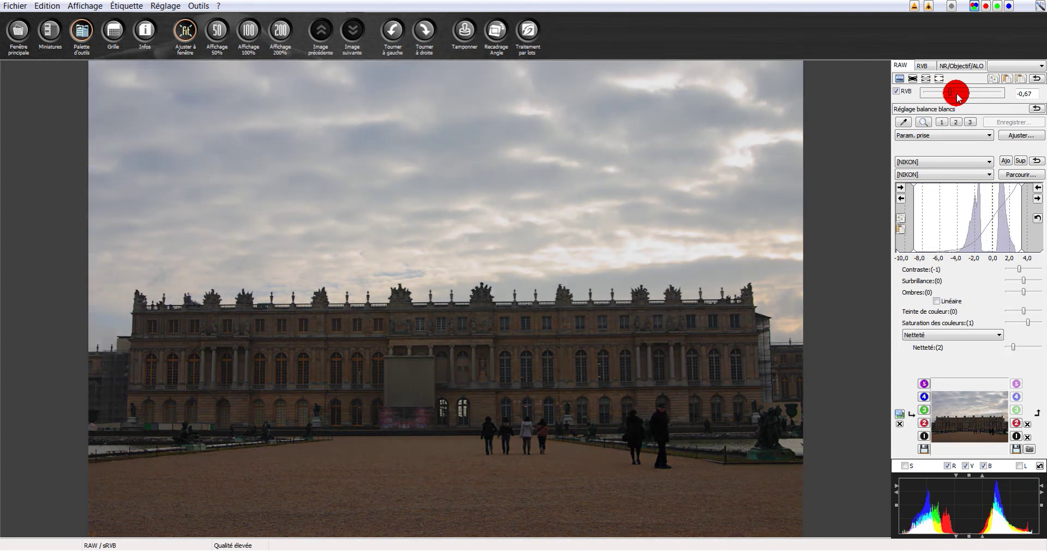
scroll(959, 97, up, 2)
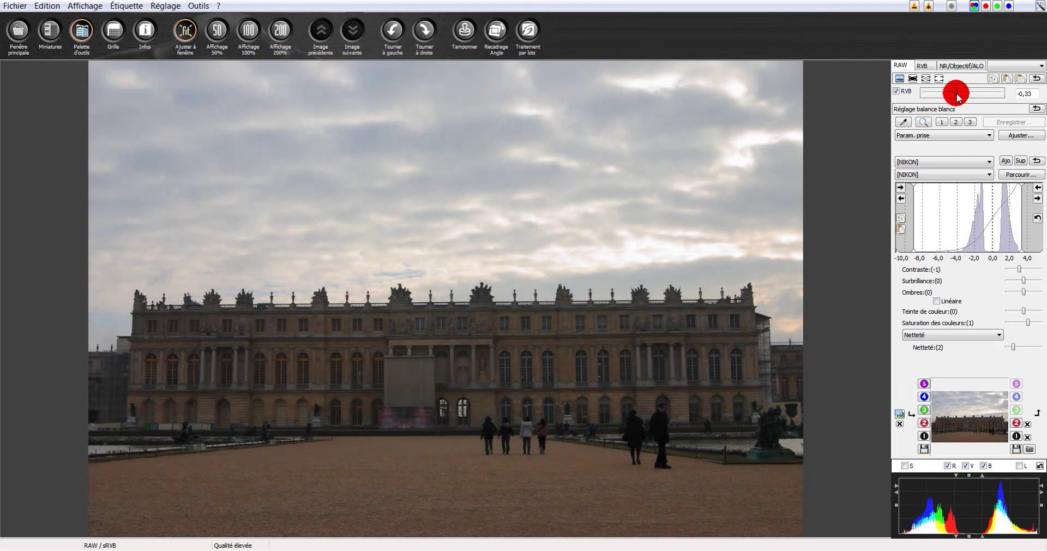
View the preview histogram without red, with blue only and with green only, and restore all three colour channels.
click(947, 467)
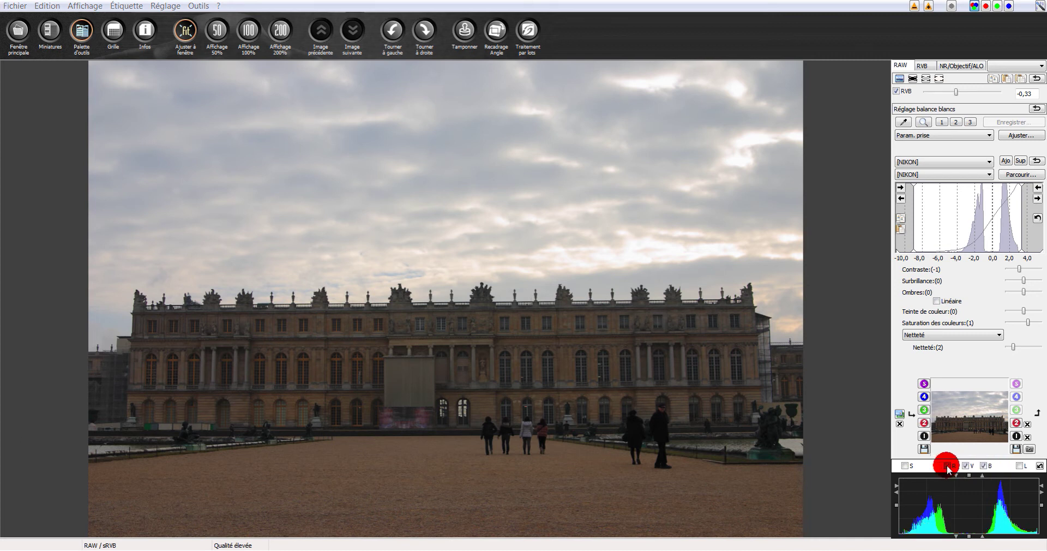
click(965, 466)
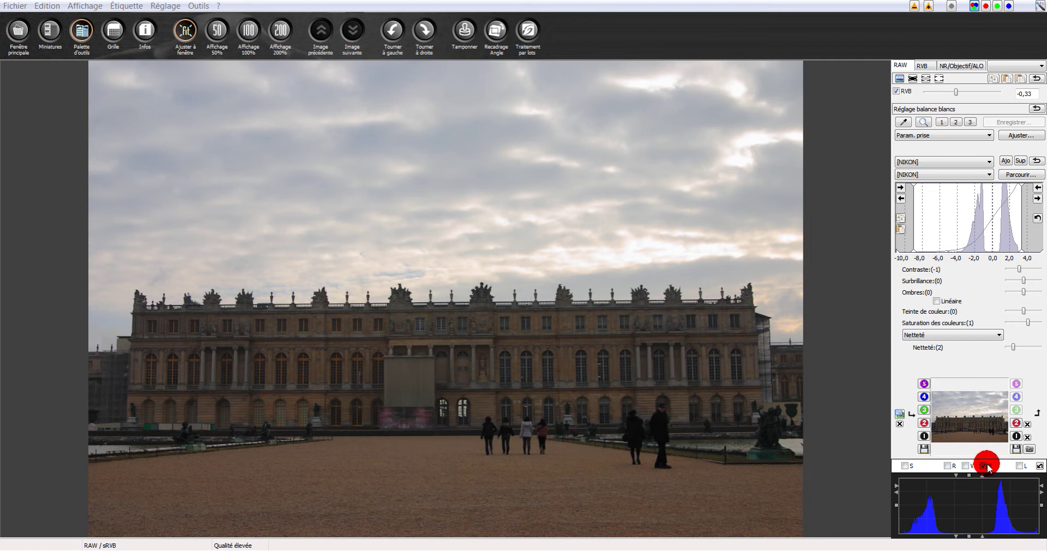
click(966, 466)
click(983, 465)
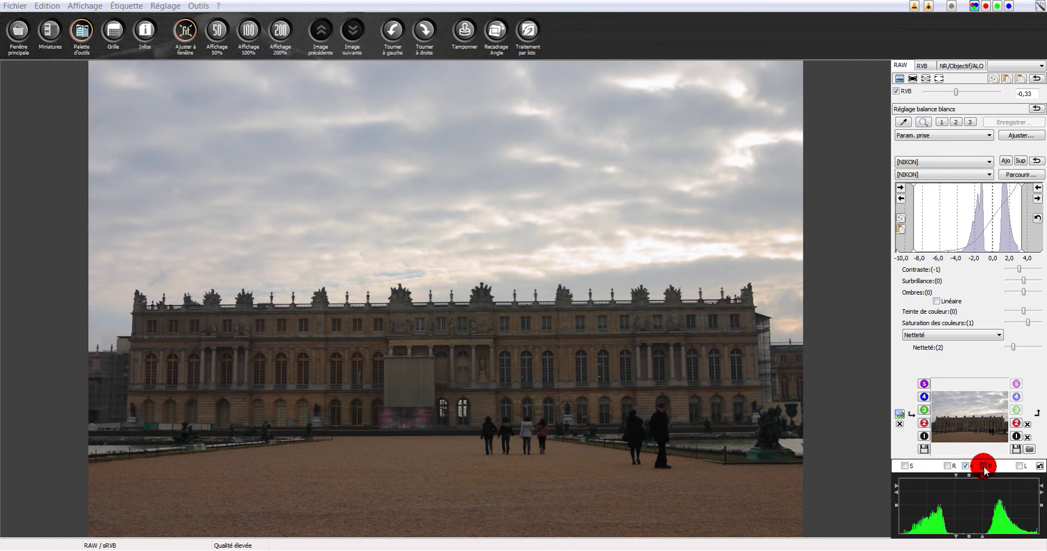
click(948, 466)
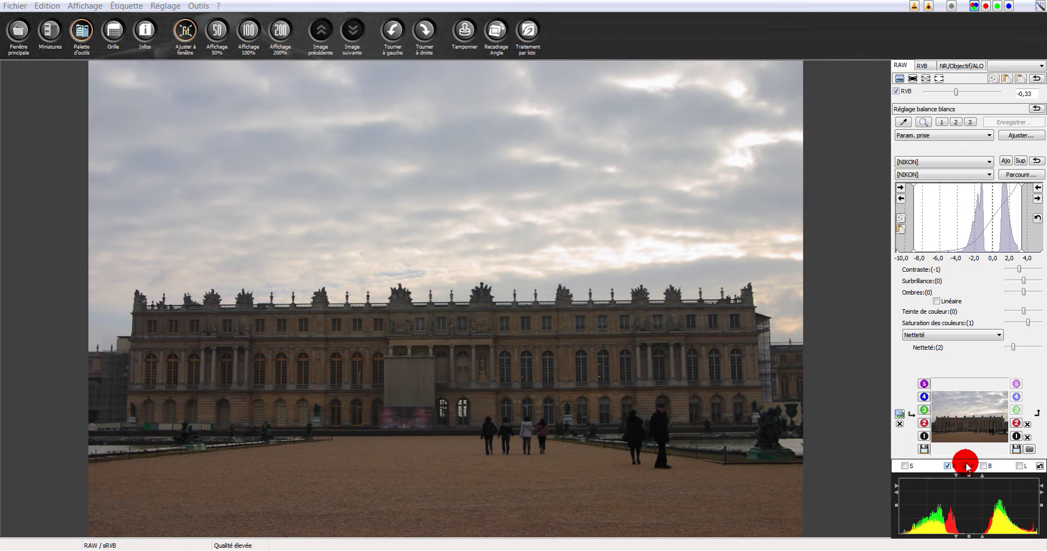
click(984, 466)
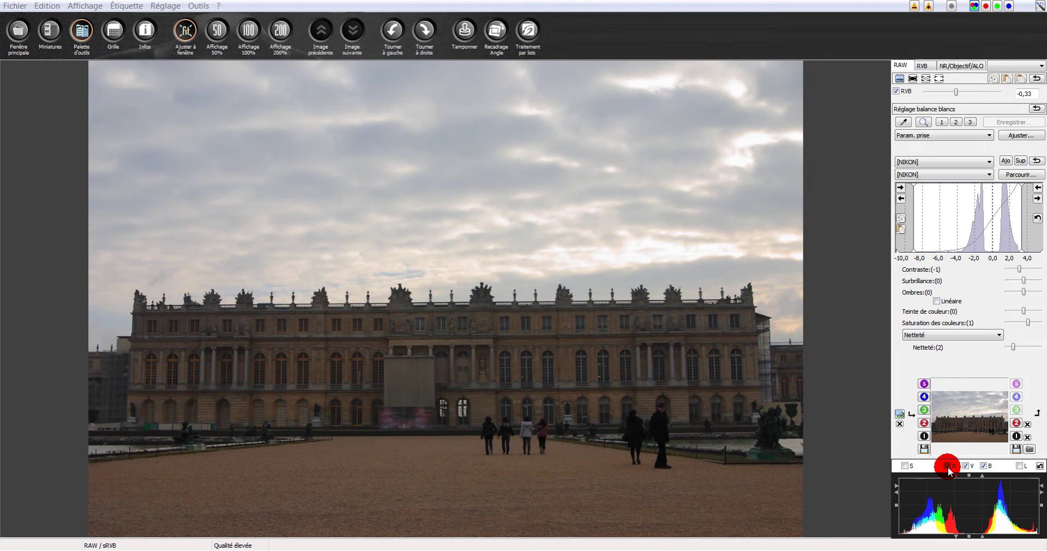
Isolate the red channel in the preview histogram several times to compare it with the combined RVB display.
click(948, 466)
click(948, 467)
click(948, 466)
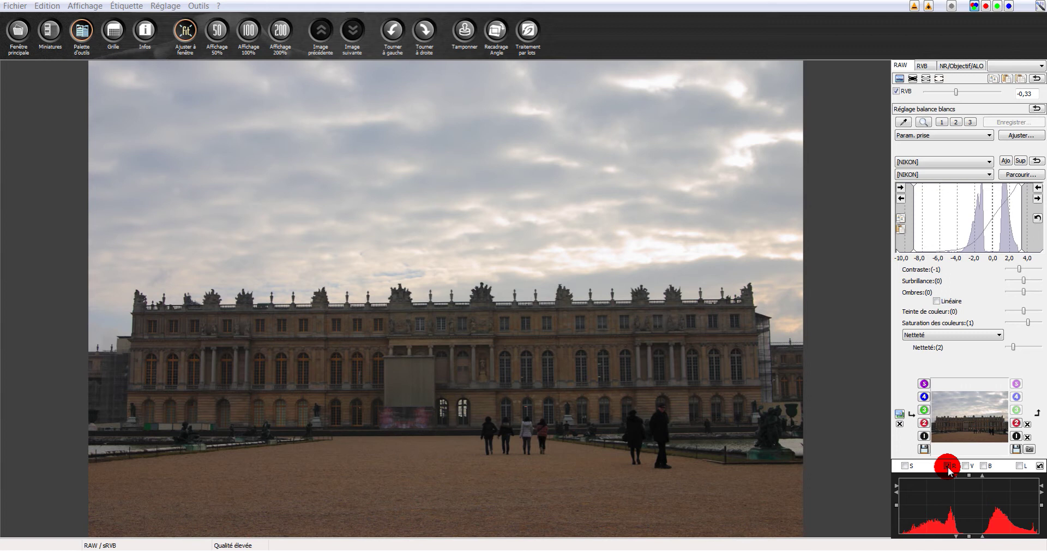
click(948, 467)
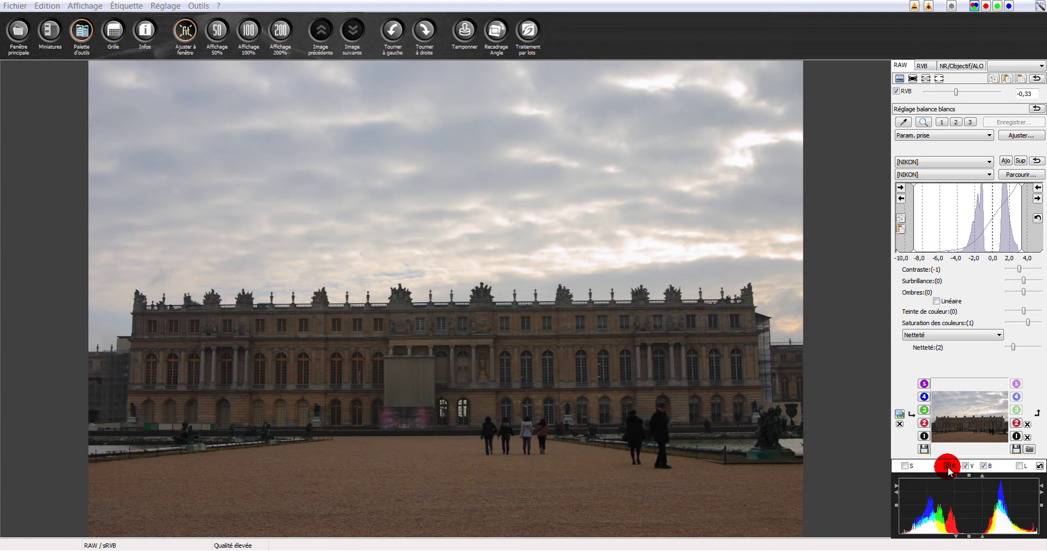
click(948, 466)
click(949, 467)
click(948, 466)
click(948, 467)
click(948, 466)
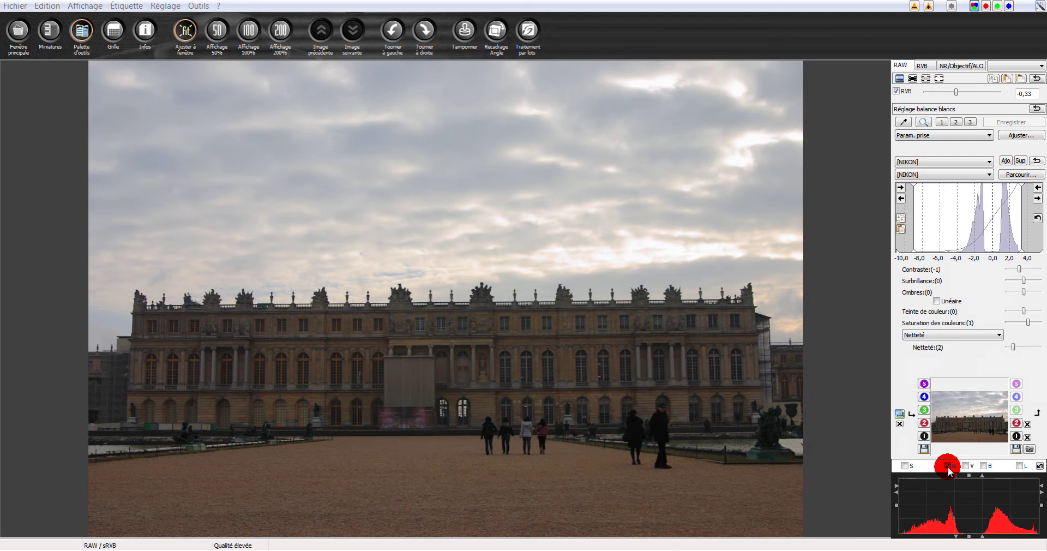
click(948, 466)
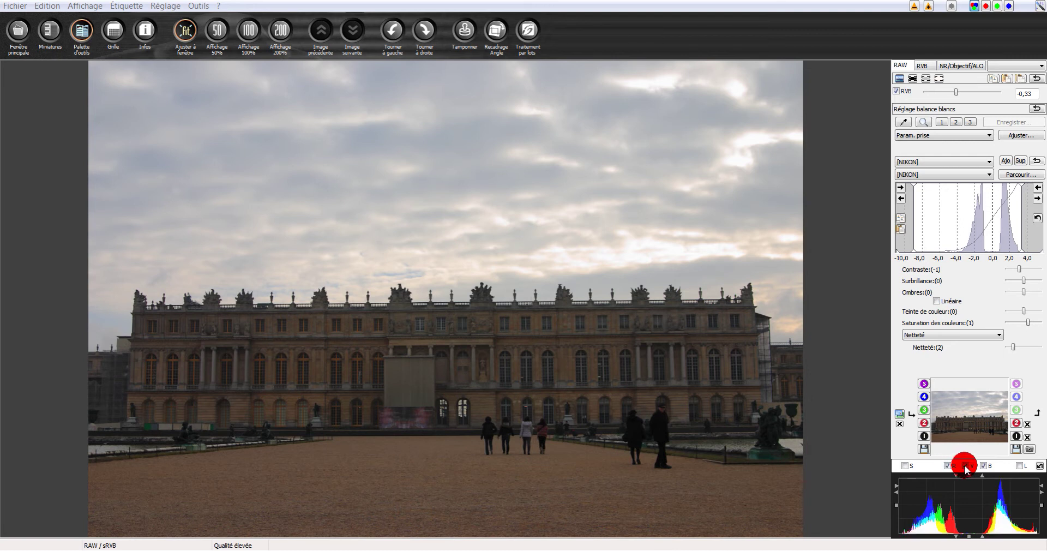
Isolate the green and blue channels of the preview histogram in turn, and restore the combined display.
click(966, 467)
click(965, 466)
click(986, 464)
click(985, 464)
click(985, 464)
click(986, 464)
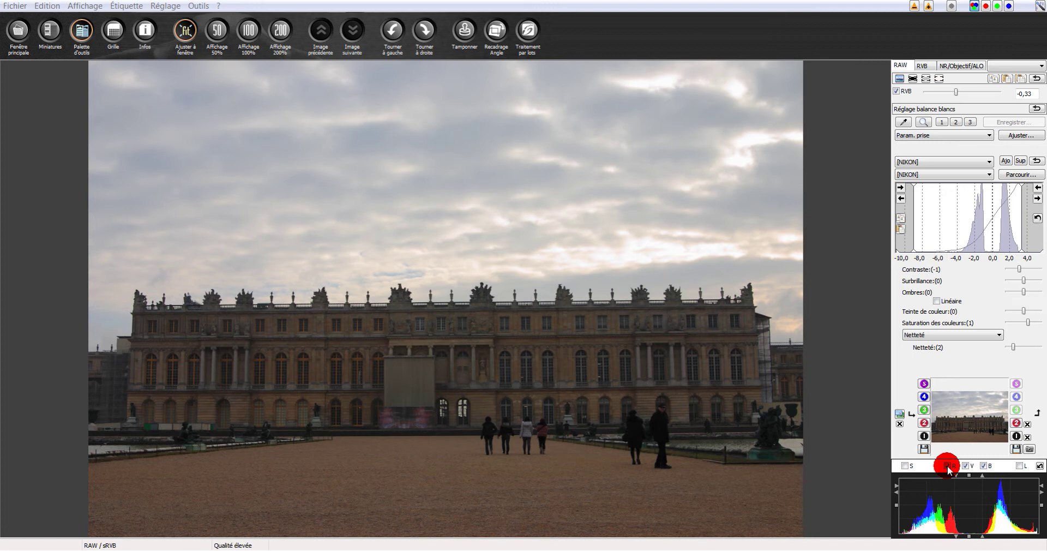
Toggle the luminance curve (L) in the preview histogram to compare it with the colour channels, leaving it shown.
click(1020, 466)
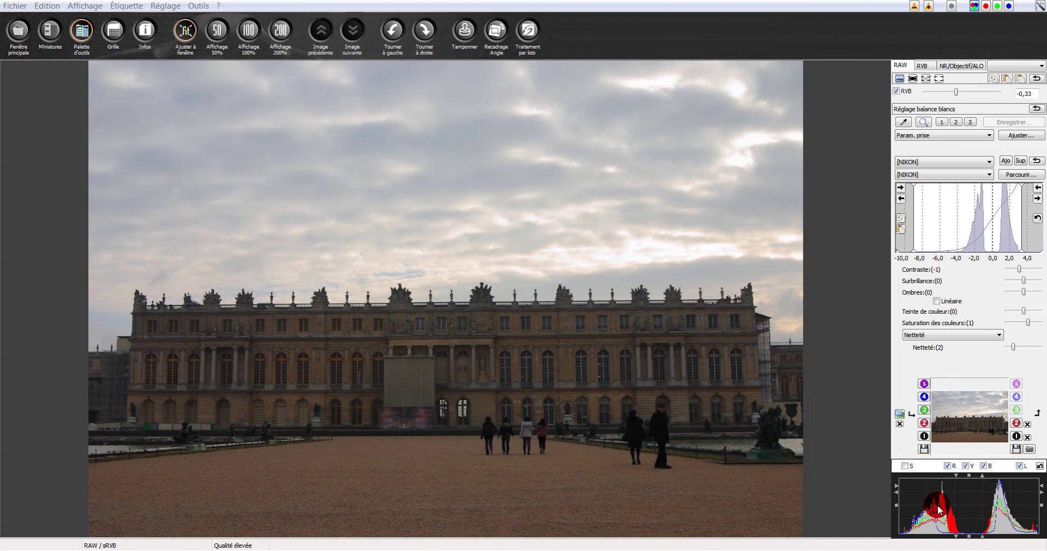
click(1020, 466)
click(1021, 468)
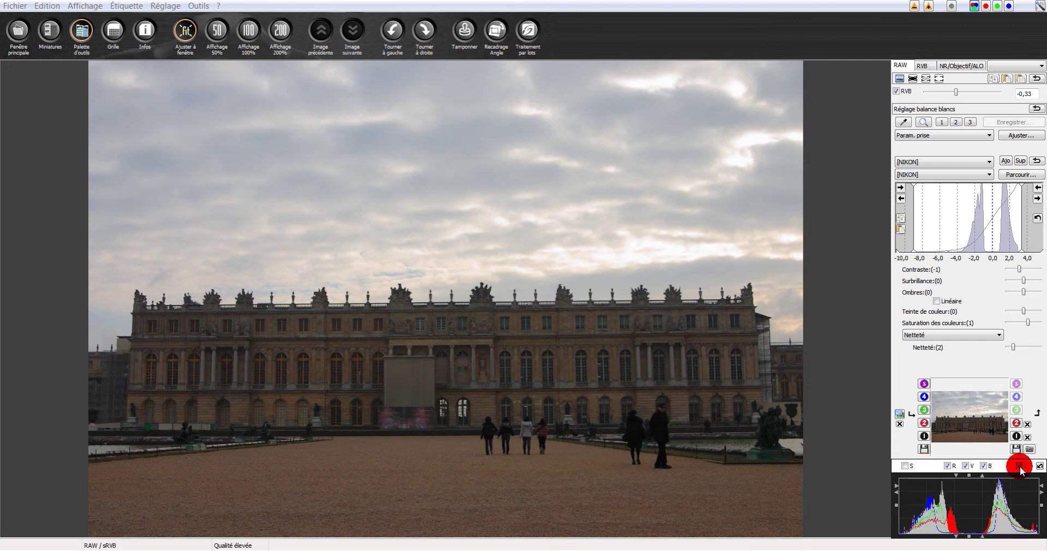
Hide the B, V and R channels so that the preview histogram displays only luminance.
click(983, 466)
click(965, 466)
click(949, 466)
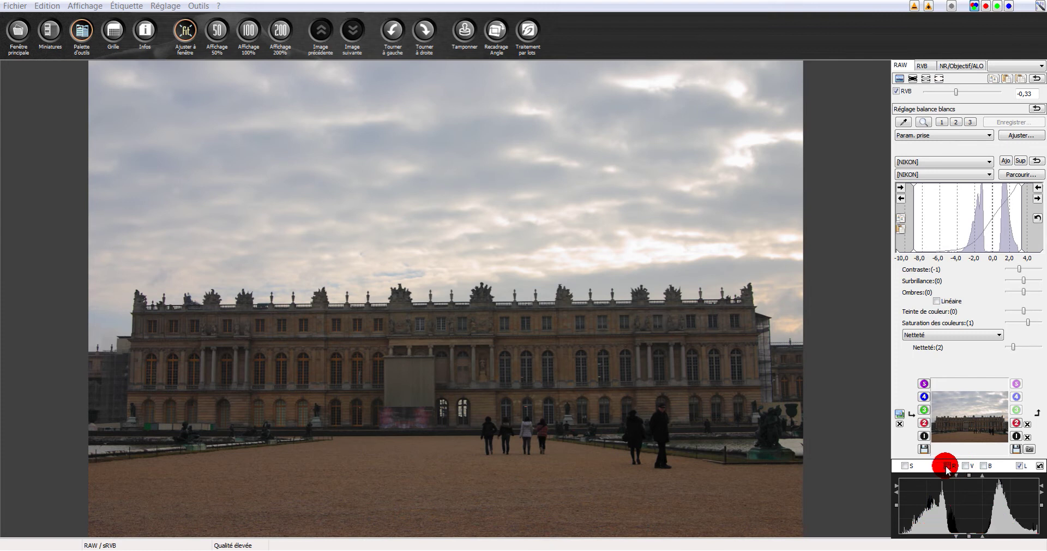
click(1017, 466)
click(1018, 467)
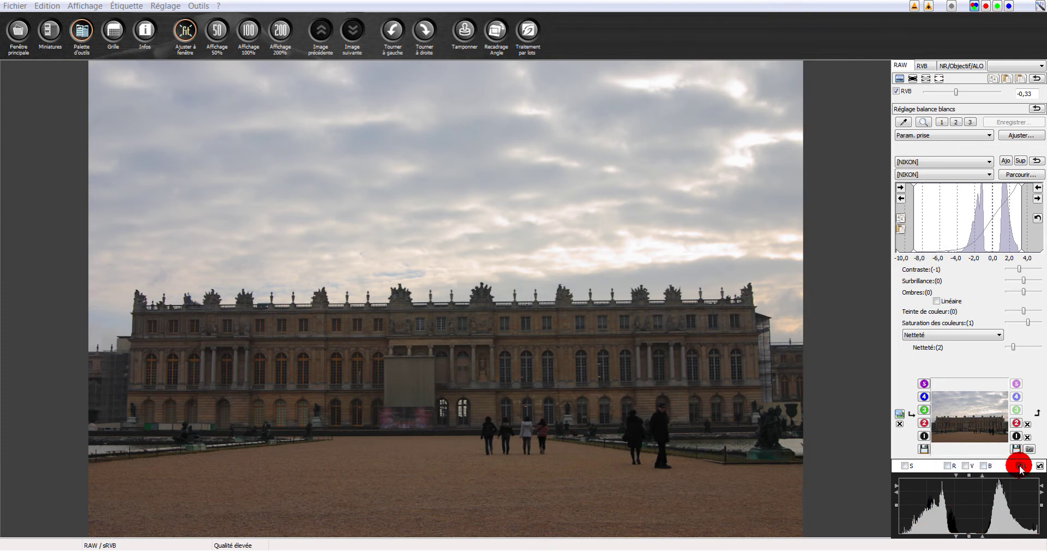
Show the B, V and R channels again in the preview histogram and hide luminance.
click(984, 466)
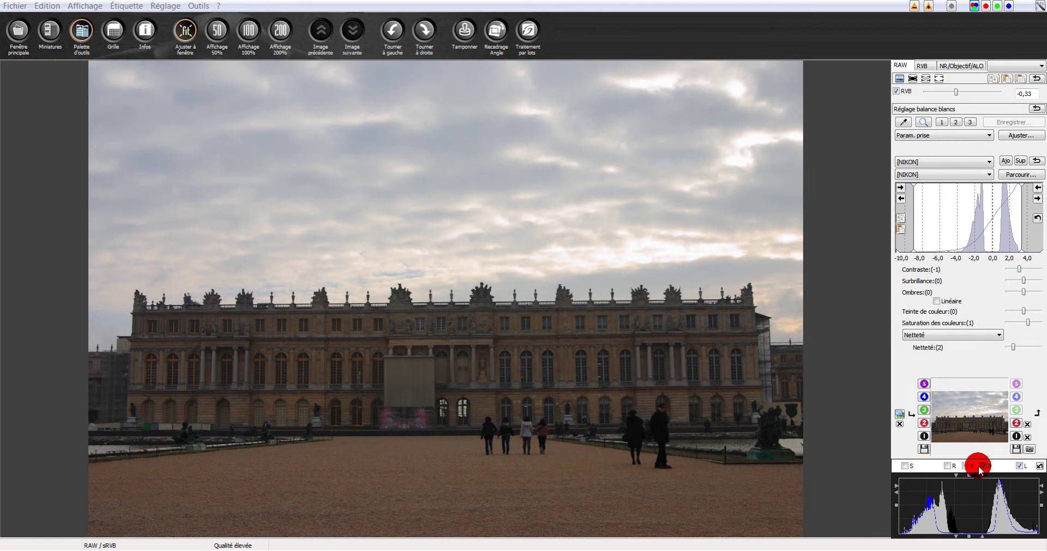
click(965, 466)
click(948, 466)
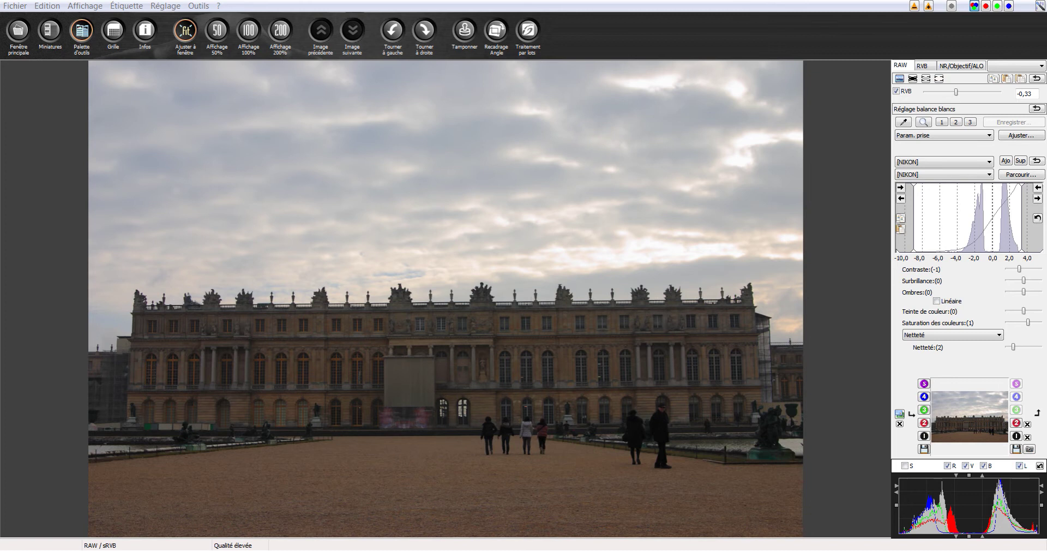
click(1019, 466)
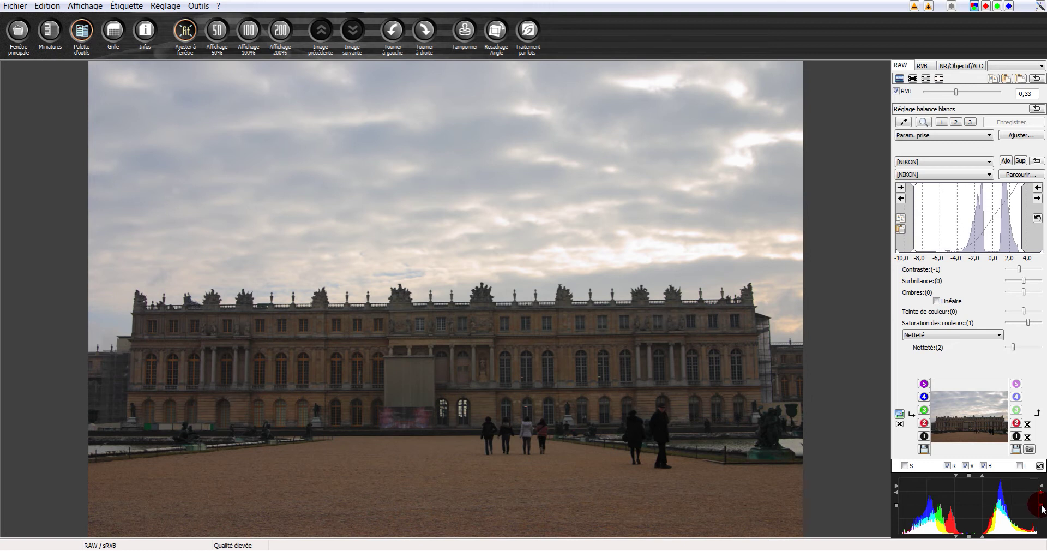
Try brightening the highlights by pulling the histogram's white point inward, and return it to the edge.
mouse_move(1036, 510)
drag(1036, 510, 1009, 504)
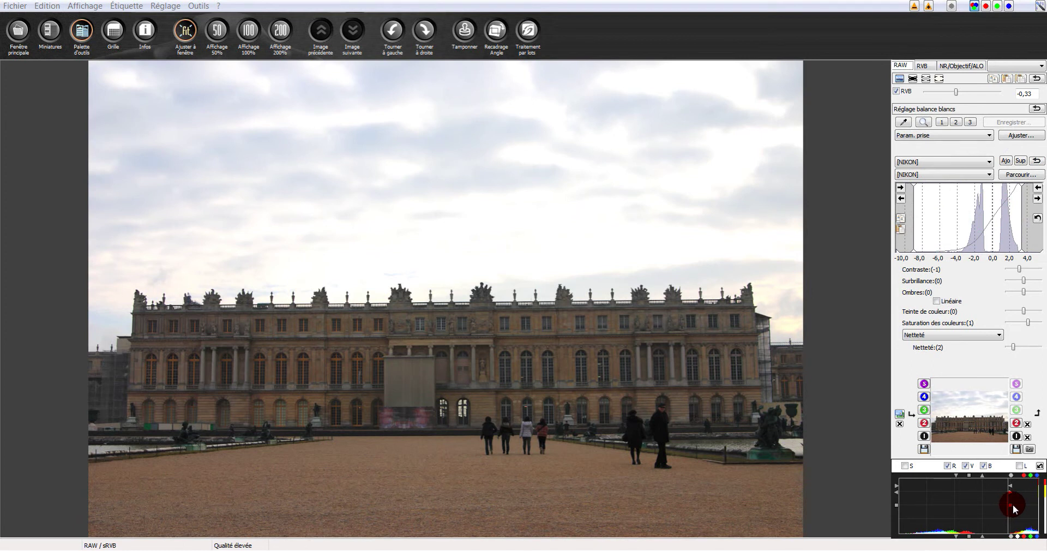
drag(1012, 504, 1042, 510)
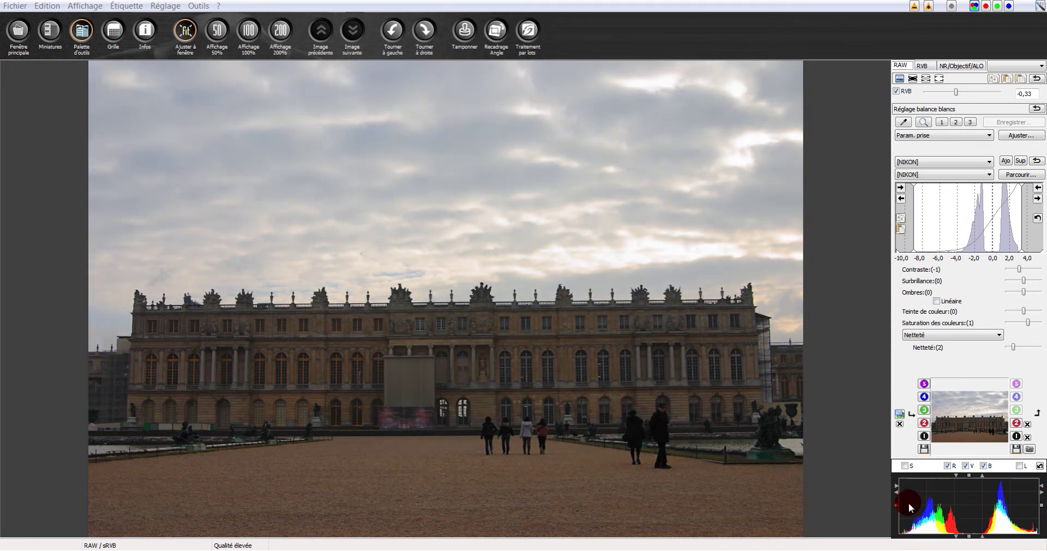
Try deepening the shadows by moving the histogram's black point inward and fine-tuning it.
drag(896, 504, 913, 504)
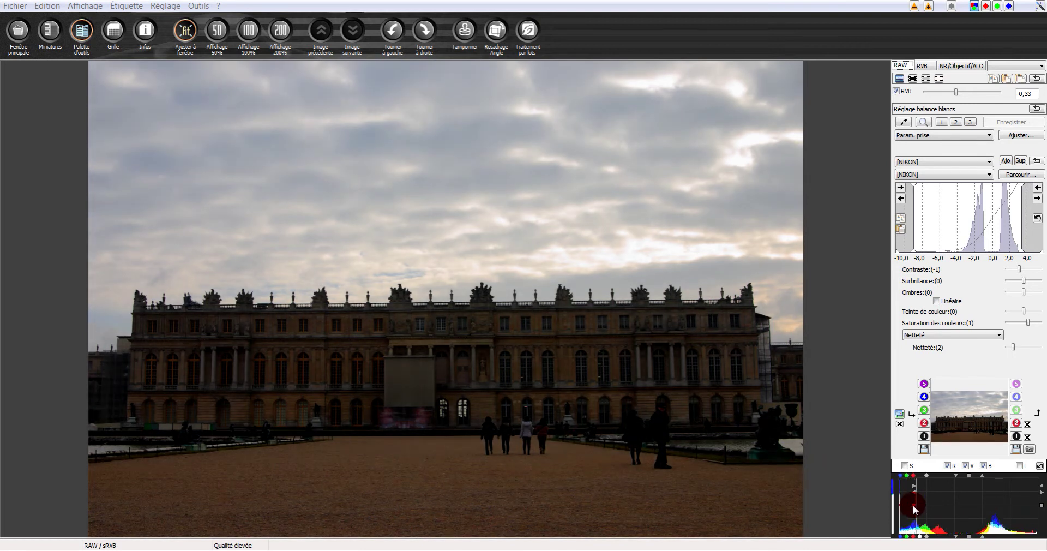
drag(913, 505, 908, 490)
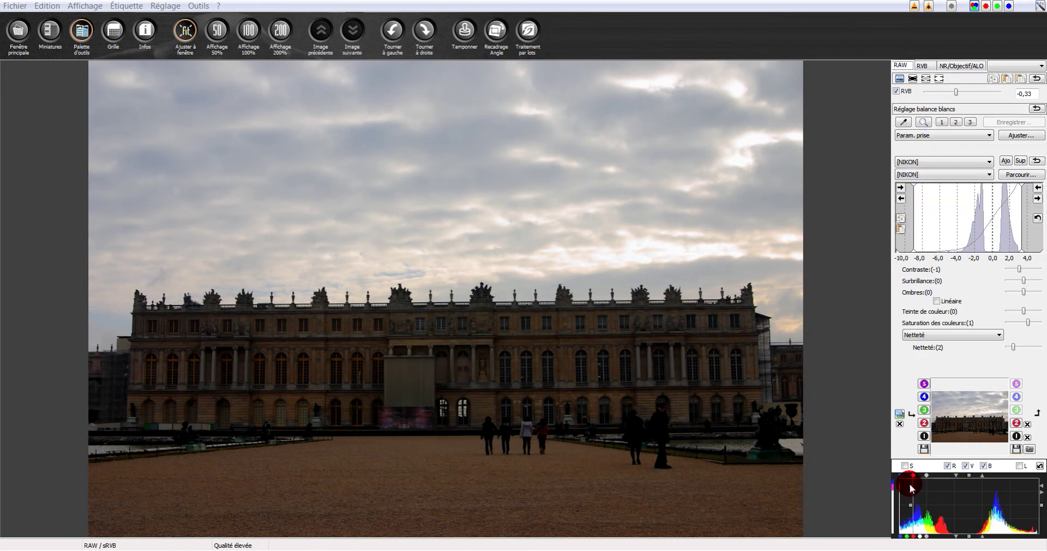
drag(913, 487, 911, 488)
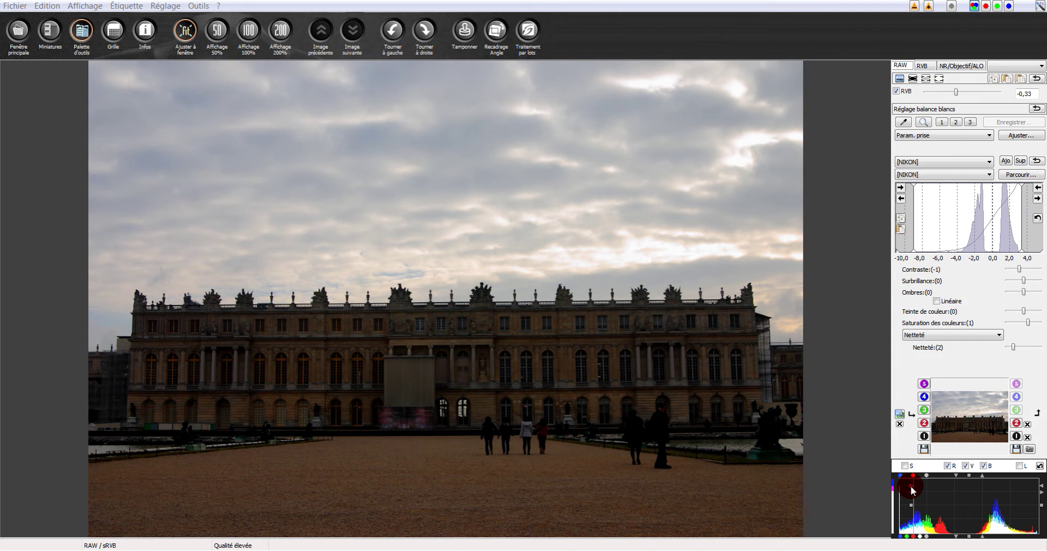
Try darkening the photo with the histogram's central markers, and reset all histogram adjustments.
mouse_move(986, 470)
mouse_down()
mouse_move(964, 477)
mouse_move(970, 532)
mouse_move(961, 476)
mouse_move(969, 534)
mouse_move(969, 473)
mouse_move(969, 489)
mouse_move(970, 476)
mouse_move(969, 489)
mouse_move(968, 478)
mouse_move(955, 480)
mouse_move(981, 481)
mouse_up()
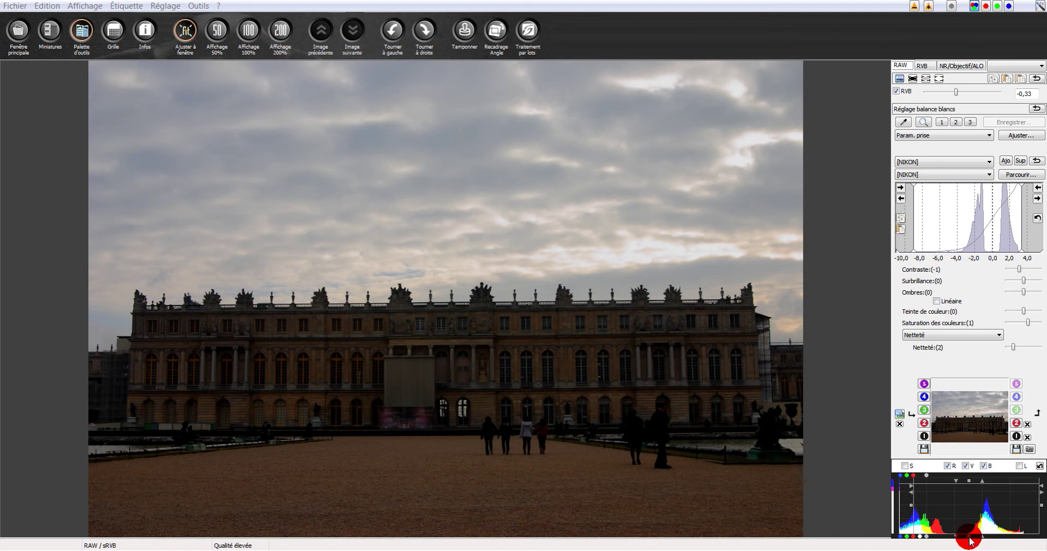
drag(970, 539, 957, 521)
click(1039, 467)
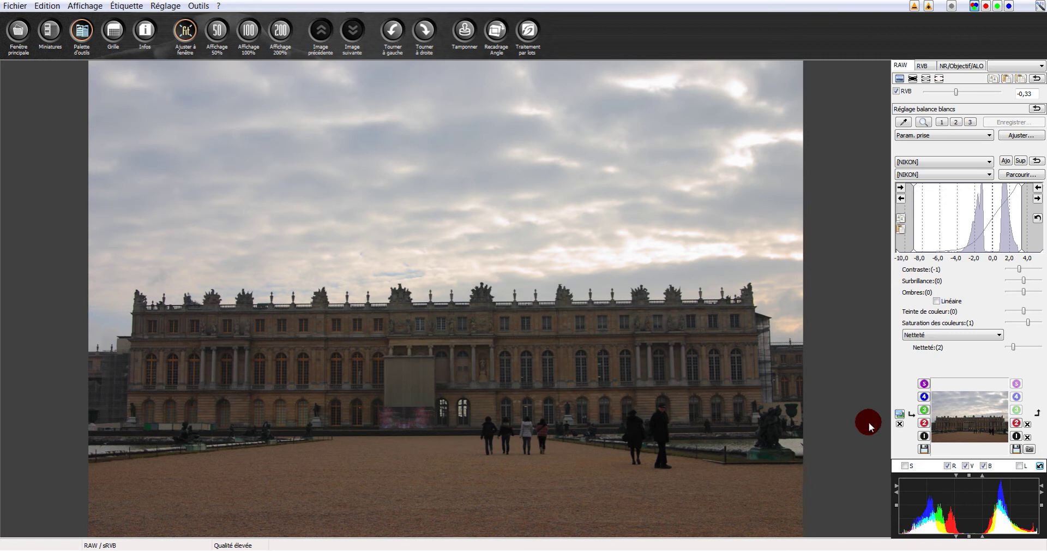
Set the RAW brightness adjustment to 0,00.
click(927, 408)
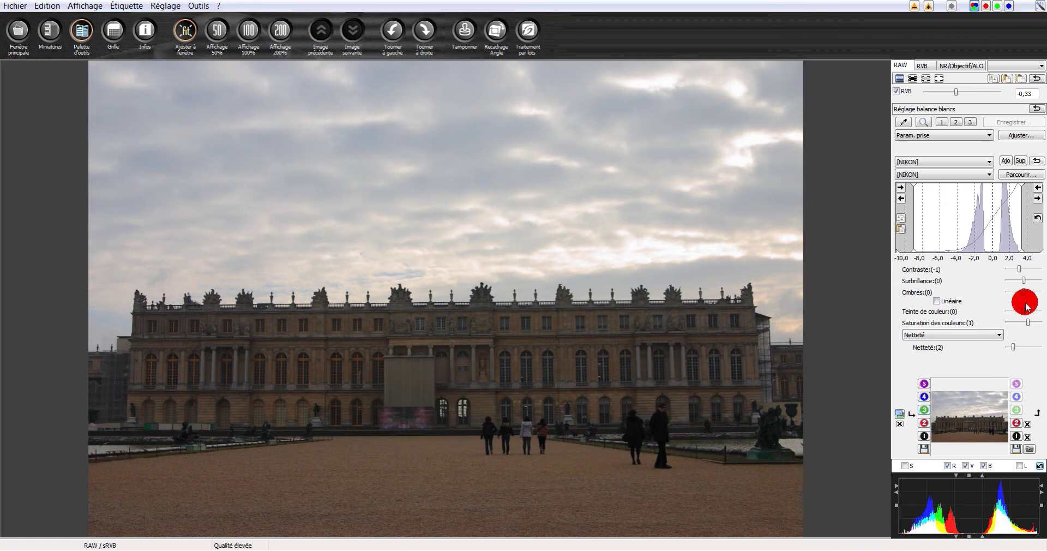
click(958, 95)
key(Right)
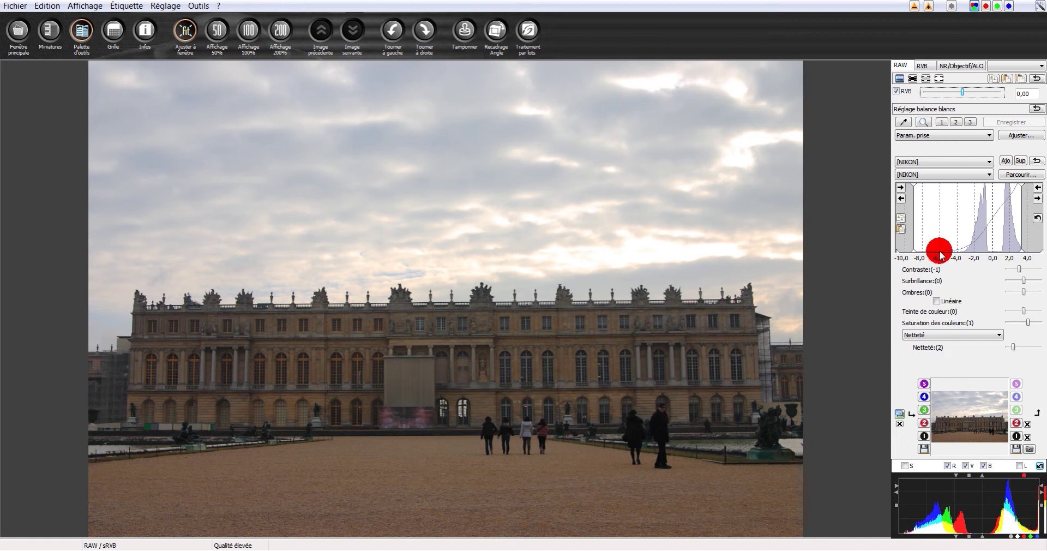
Try a RAW brightness of -2,00 with the RAW histogram's black point at about -4,0, and reset both adjustments.
drag(961, 93, 899, 102)
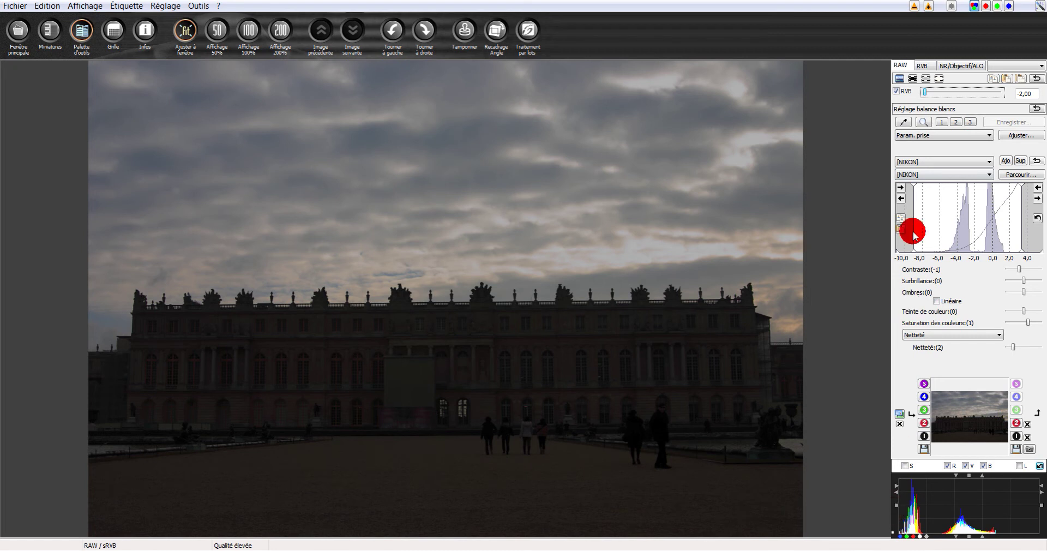
drag(917, 233, 954, 232)
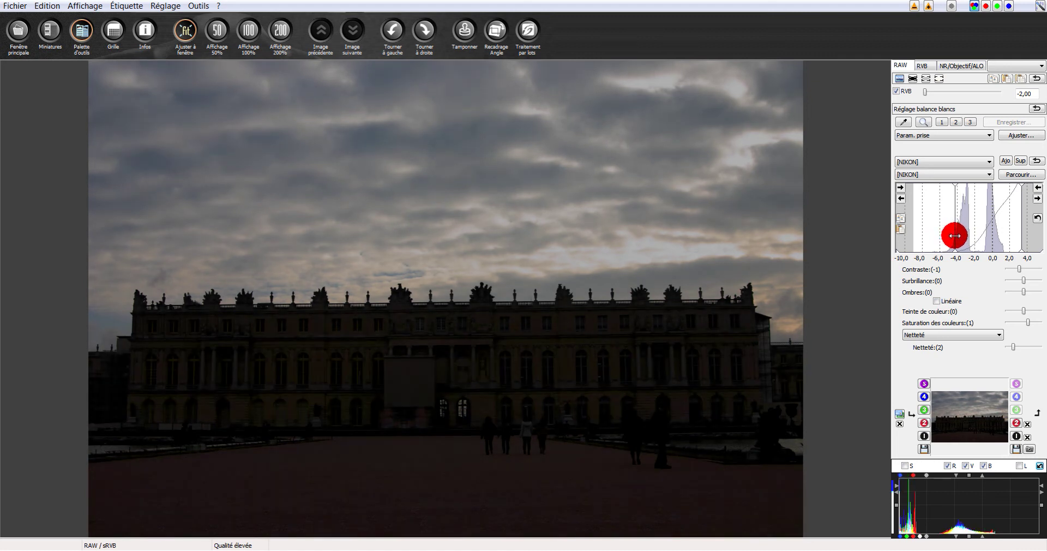
mouse_move(893, 495)
mouse_down()
mouse_move(894, 478)
mouse_move(896, 526)
mouse_move(894, 491)
mouse_move(893, 512)
mouse_up()
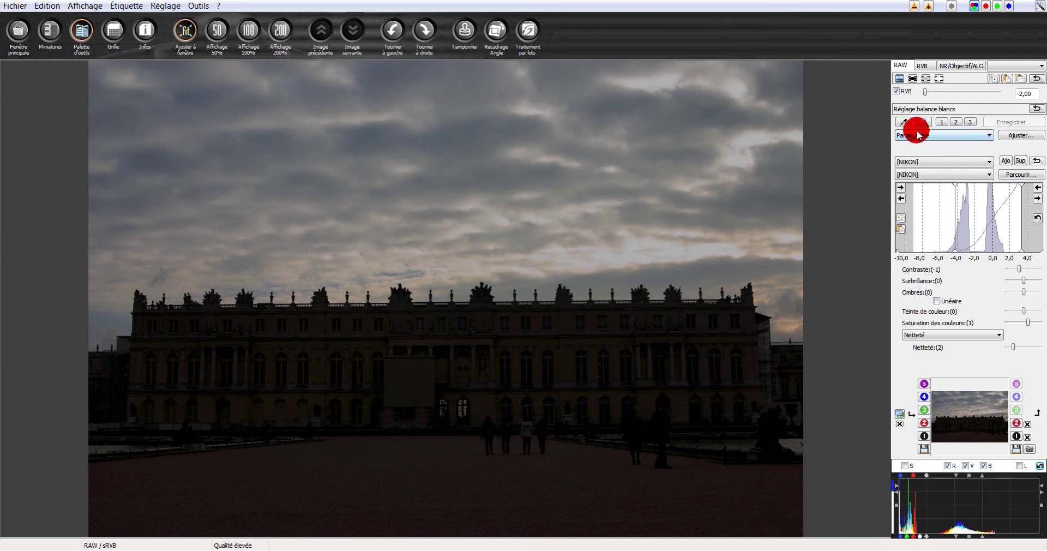
click(1035, 219)
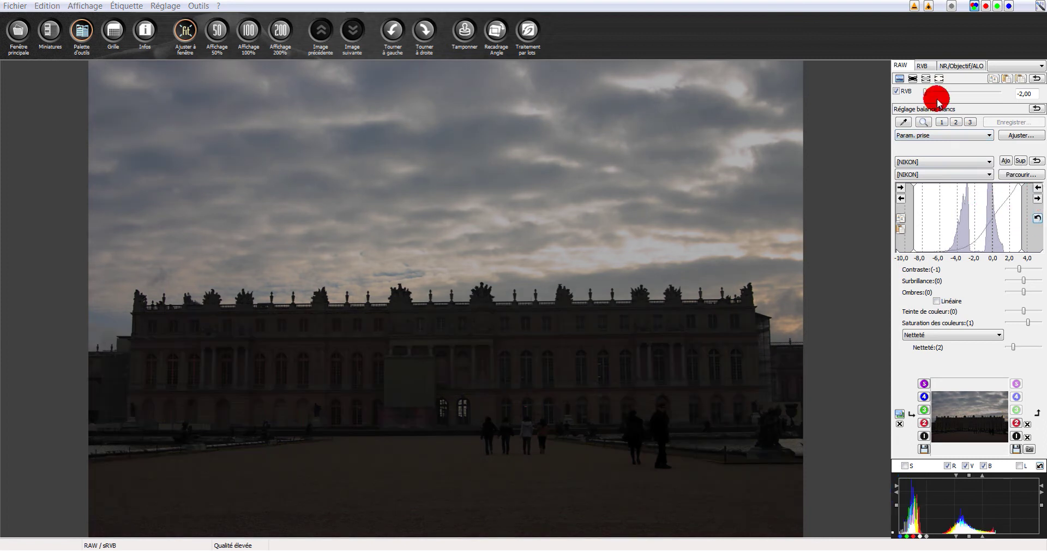
drag(924, 93, 962, 98)
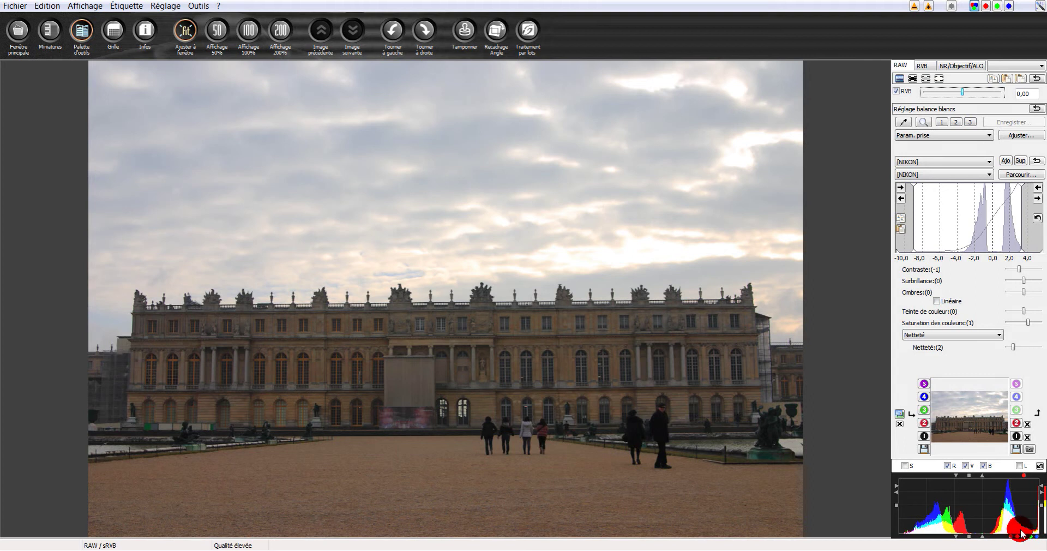
Try lowering the RAW brightness slightly to -0,17, and return it to 0,00.
click(1008, 224)
drag(962, 93, 962, 96)
drag(971, 548, 974, 118)
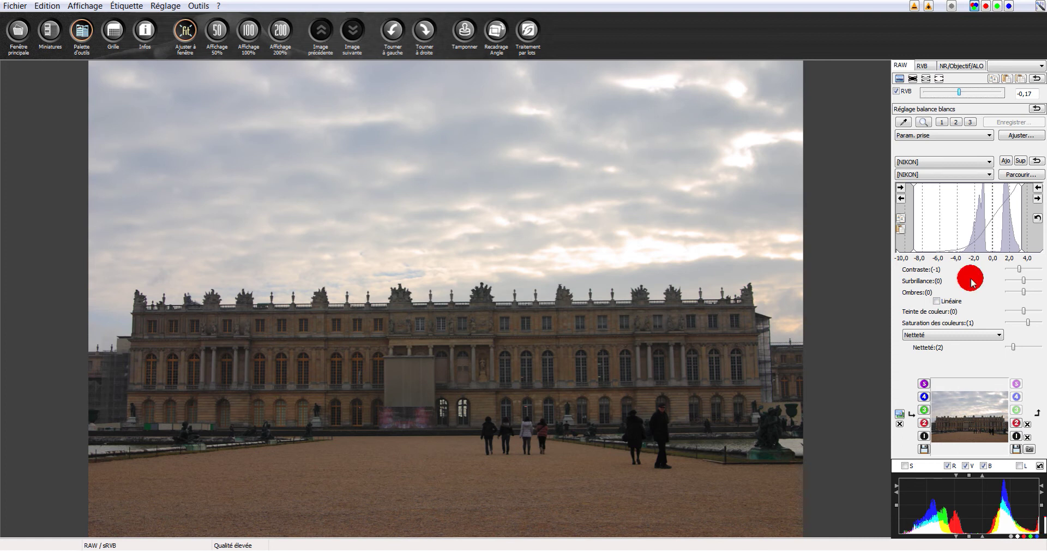
drag(959, 94, 962, 94)
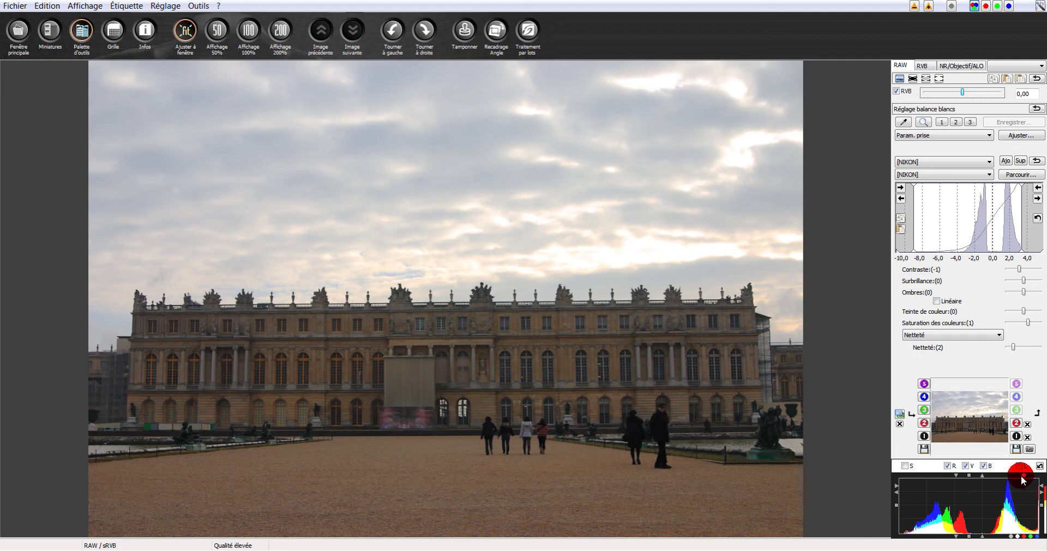
Isolate the red channel in the RVB histogram while lowering the RAW brightness to -0,17, and restore all colour channels.
click(947, 466)
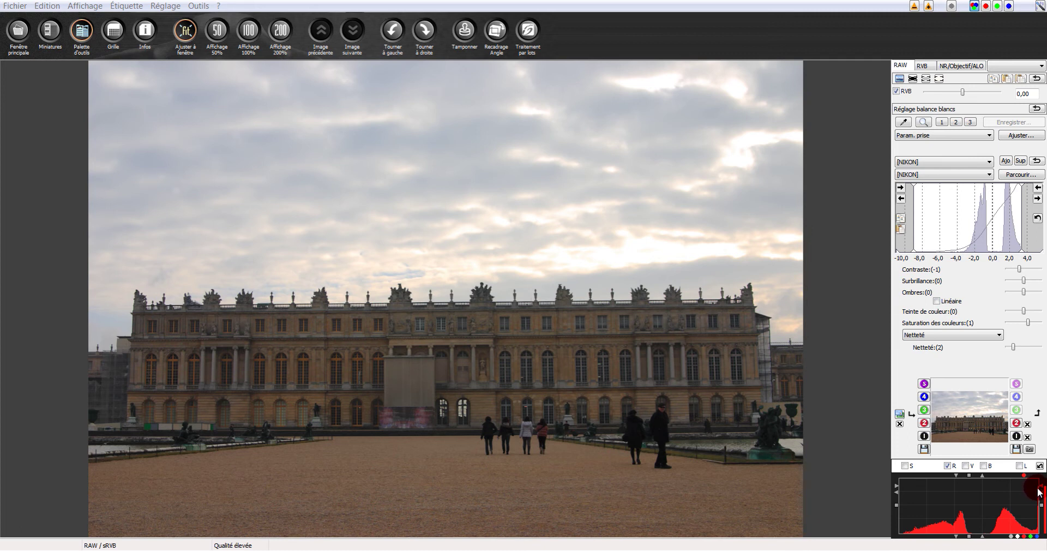
click(962, 93)
key(Left)
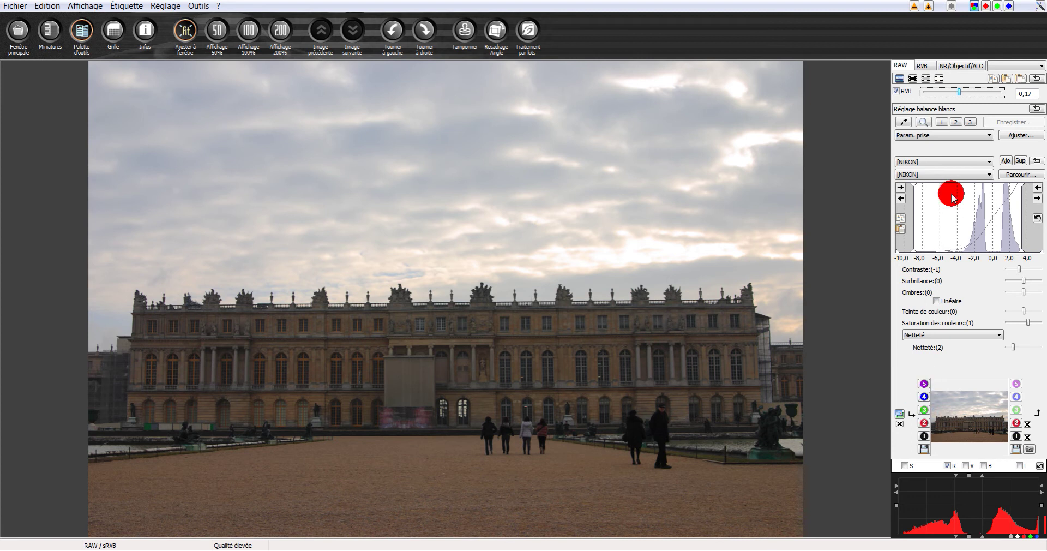
click(947, 465)
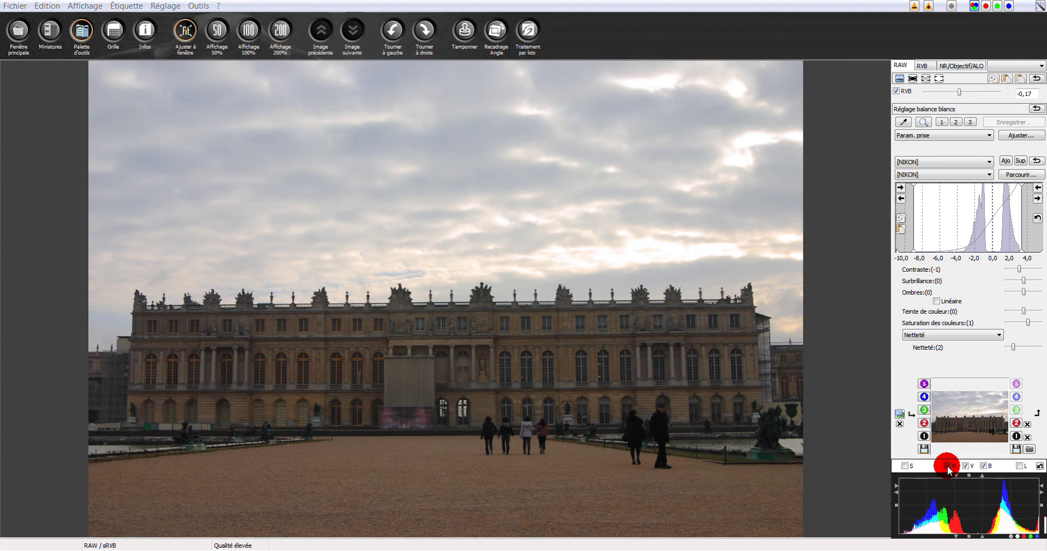
Try darkening the photo to a RAW brightness of -2,00 and moving the RAW histogram's black point to about -4,0.
drag(959, 91, 910, 95)
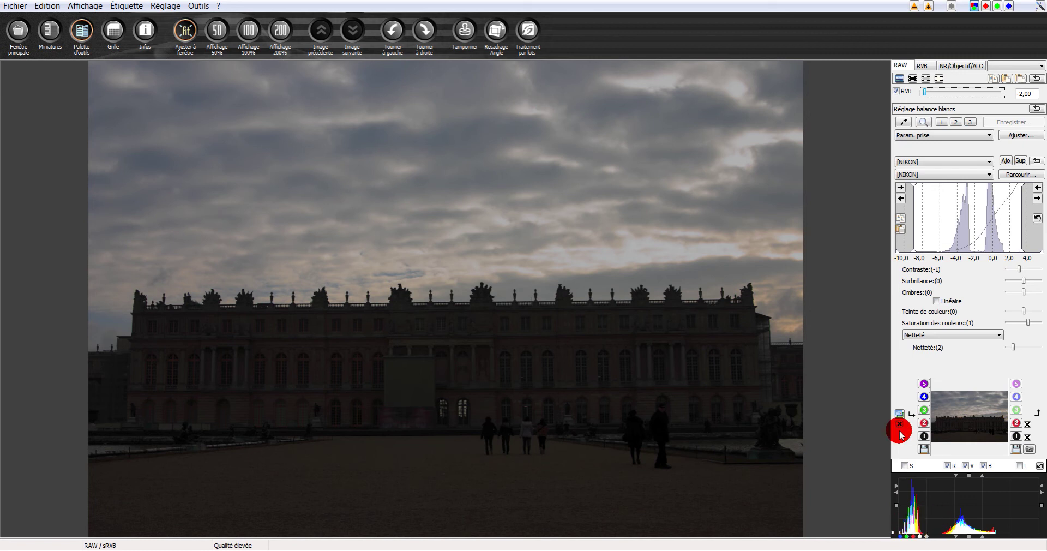
drag(916, 232, 957, 231)
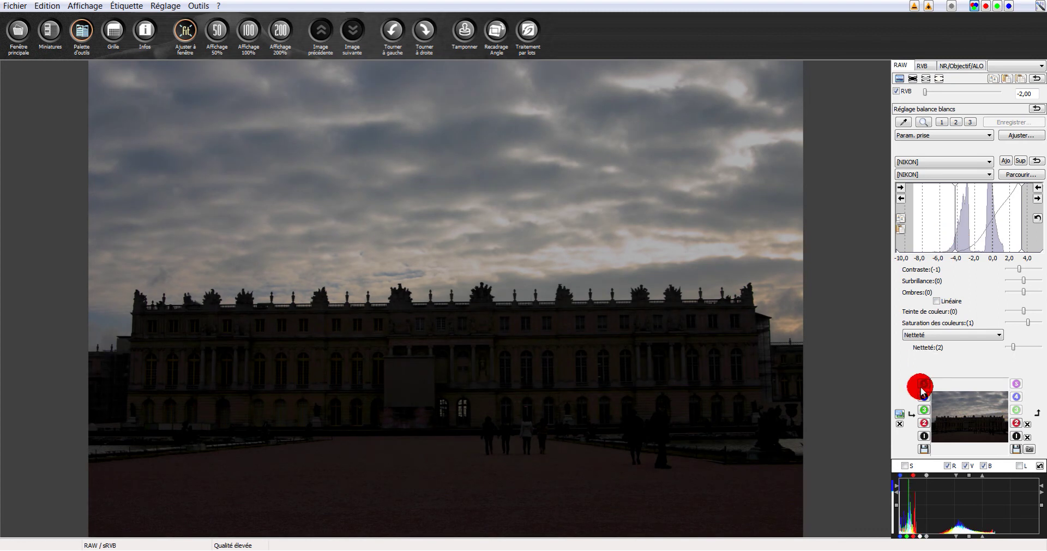
mouse_move(892, 479)
mouse_down()
mouse_move(897, 466)
mouse_move(914, 477)
mouse_up()
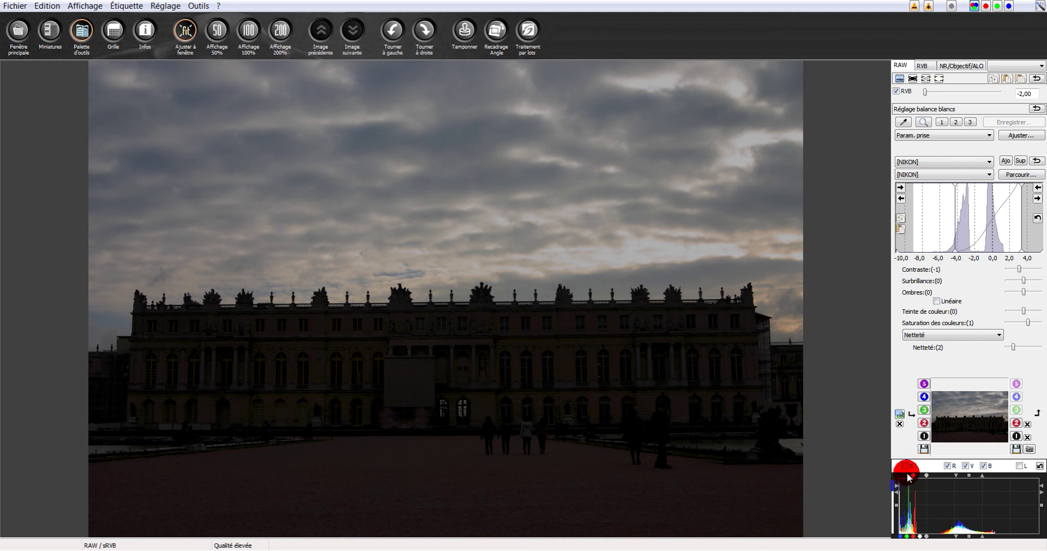
Isolate the blue channel in the RVB histogram and raise the RAW brightness to -0,33.
click(983, 467)
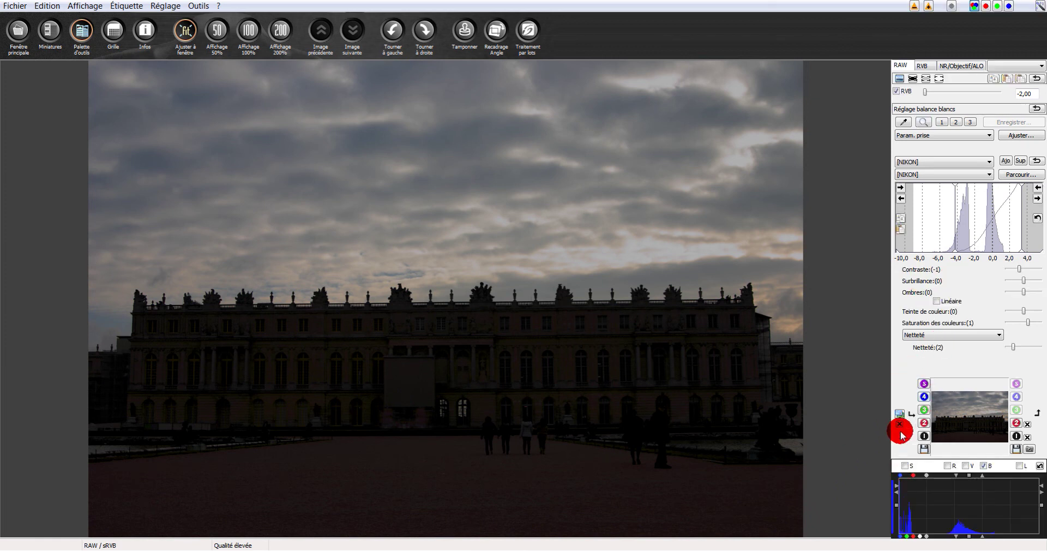
click(925, 94)
drag(925, 94, 955, 94)
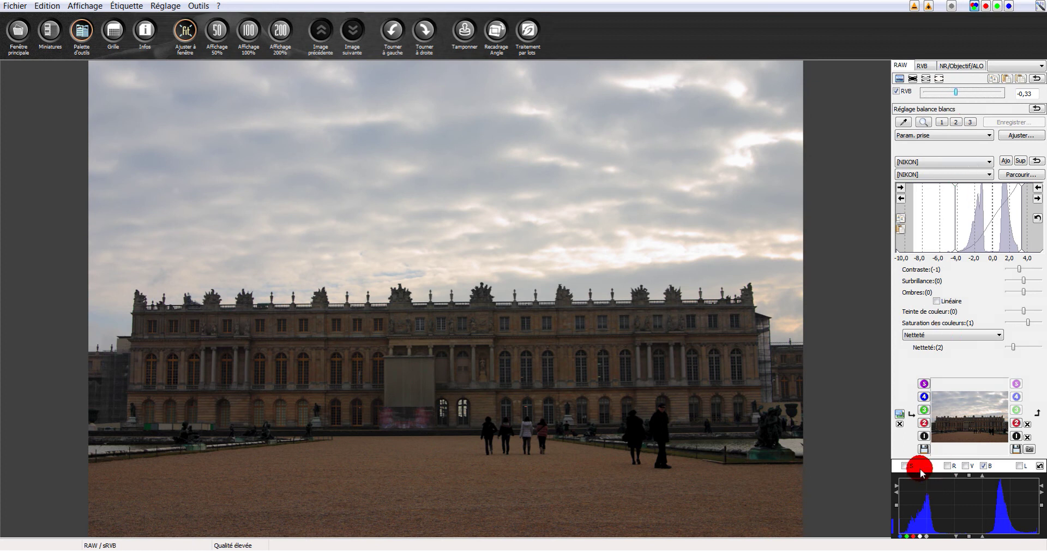
Show the red, green and blue channels together again and reset the RAW histogram's black point.
click(947, 466)
click(965, 466)
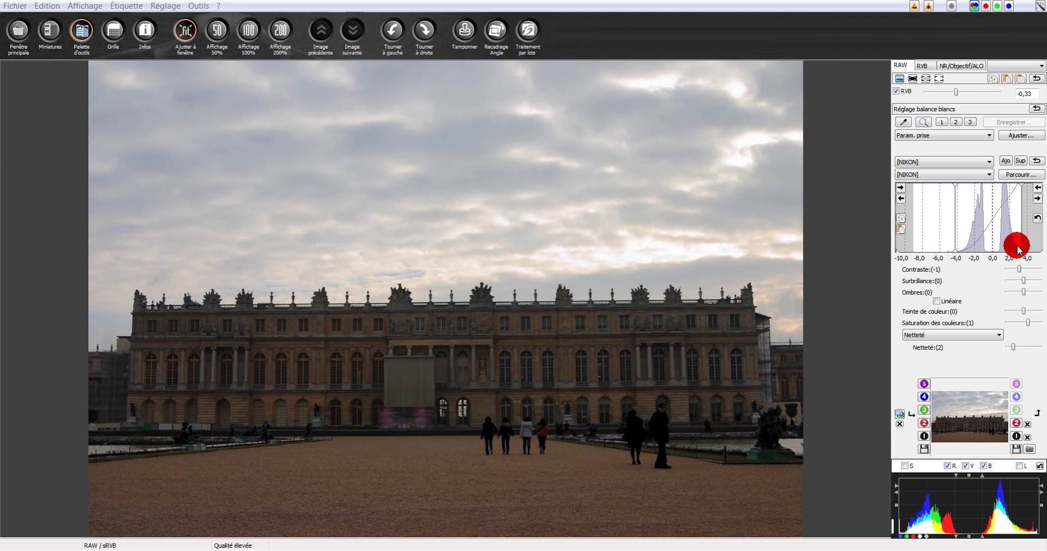
click(1036, 219)
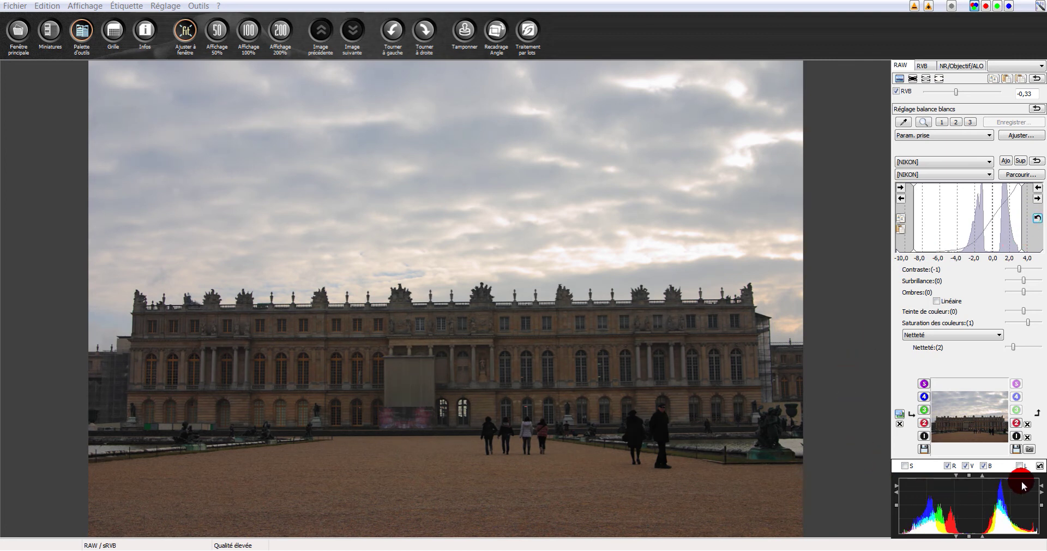
Display the statistics over the RVB histogram and set the RAW brightness to 0,17.
click(905, 467)
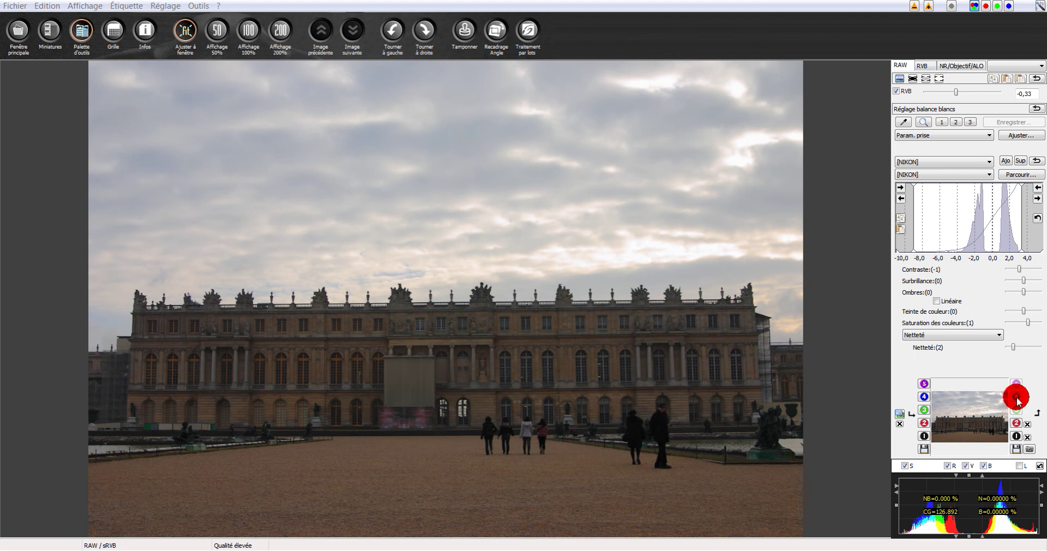
click(957, 96)
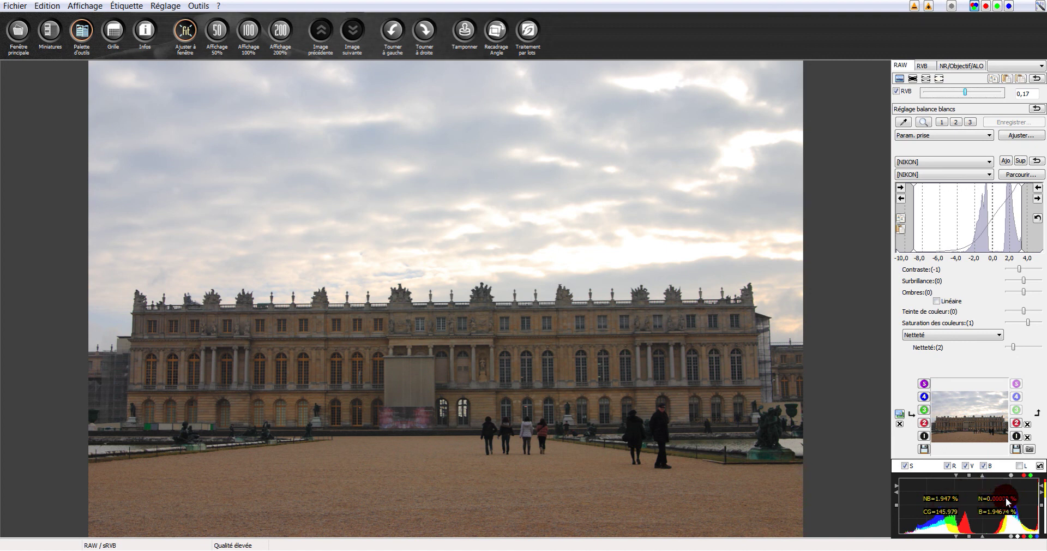
Examine the clipping statistics of the blue, green and red channels one at a time, and show all channels together again.
click(981, 470)
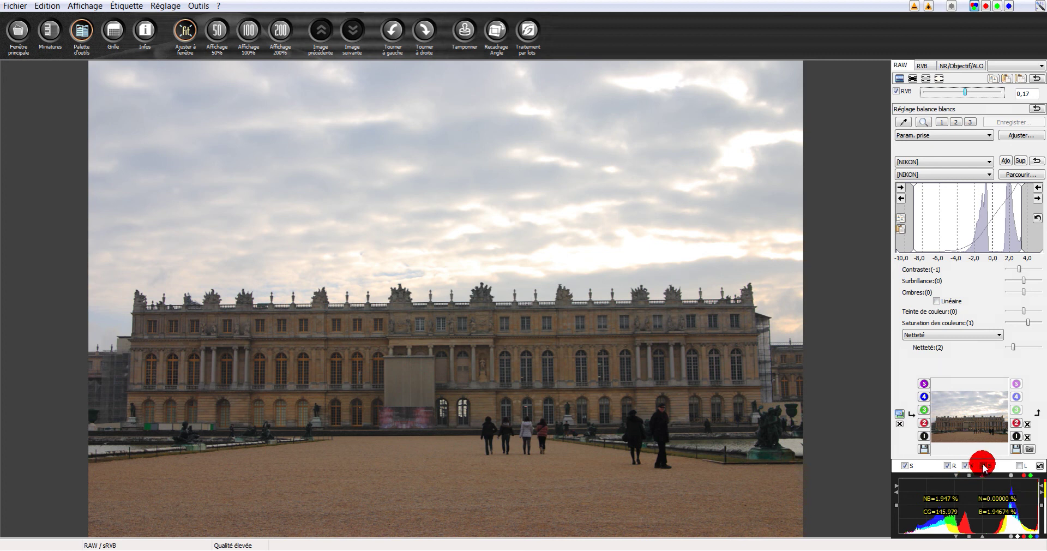
click(984, 467)
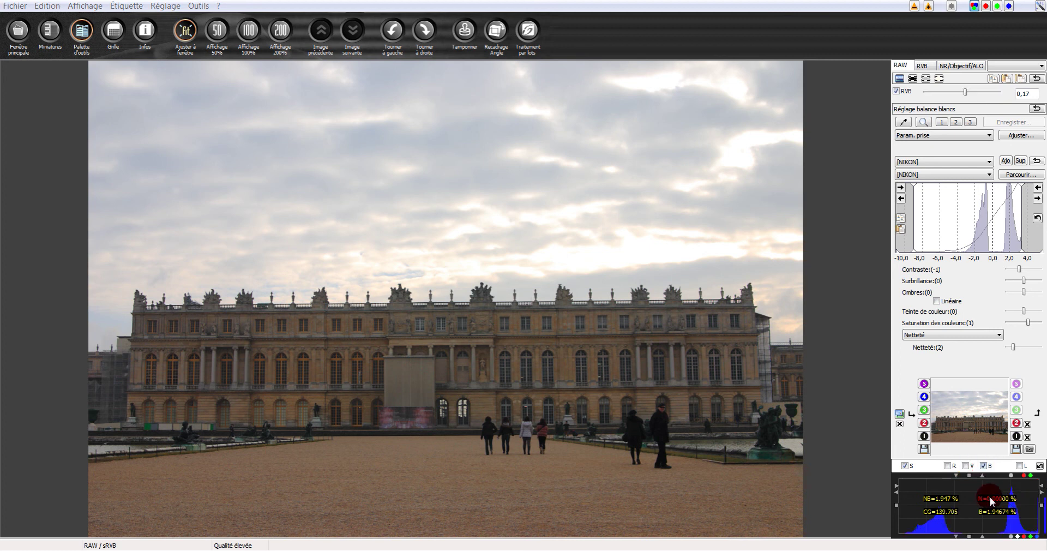
click(985, 468)
click(974, 469)
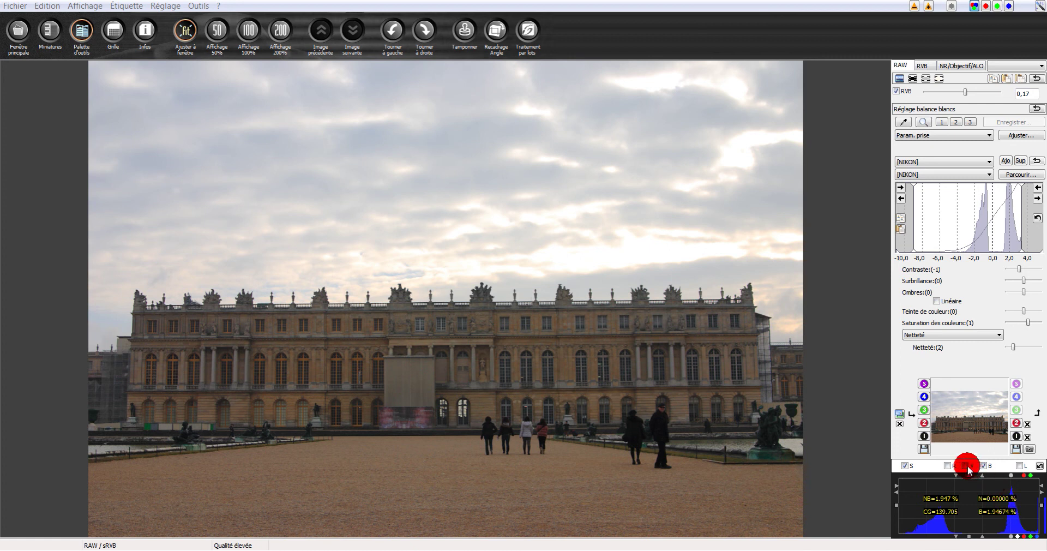
click(967, 467)
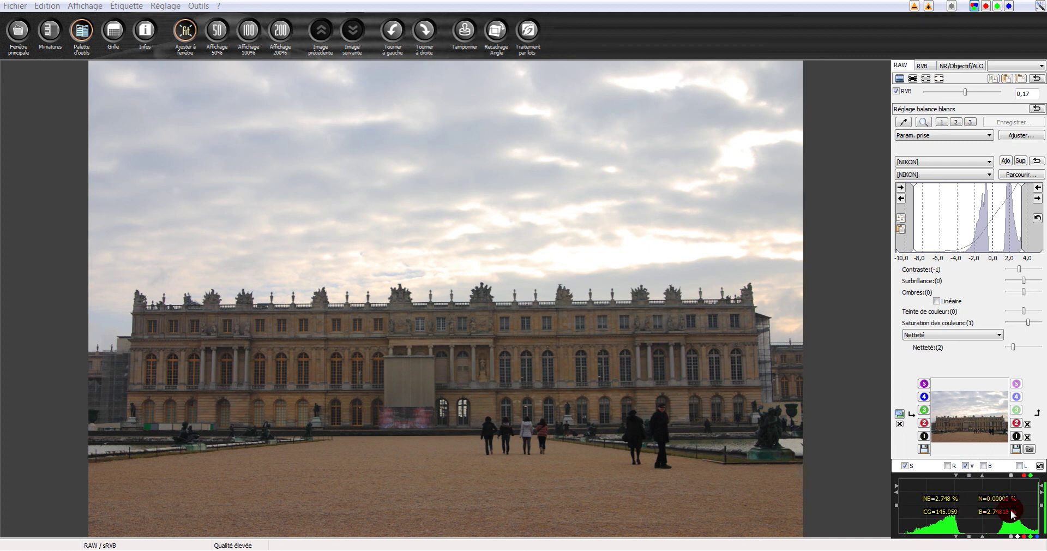
click(948, 466)
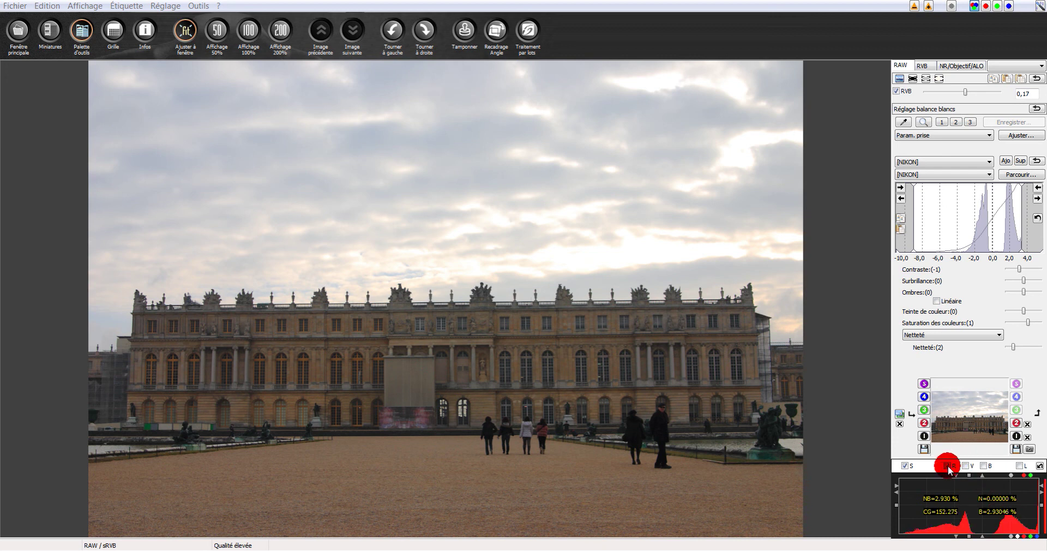
click(947, 465)
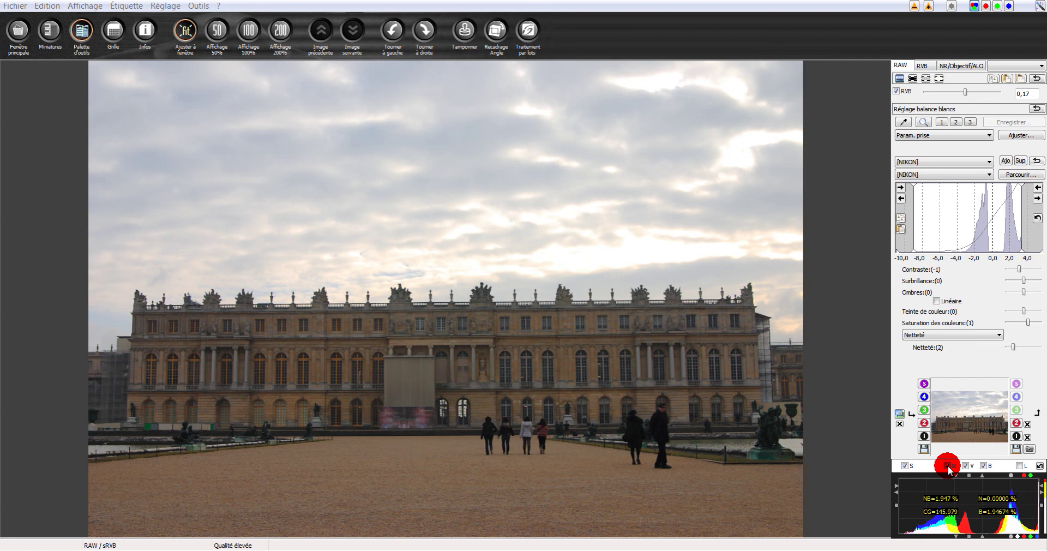
Lower the RAW brightness to -0,33 to remove the clipped highlights.
click(1012, 513)
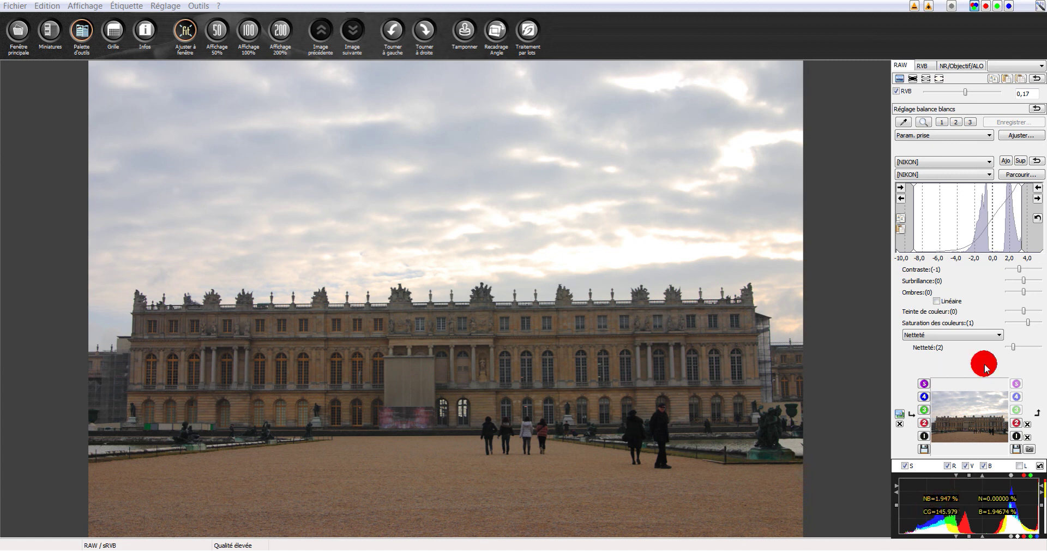
click(965, 94)
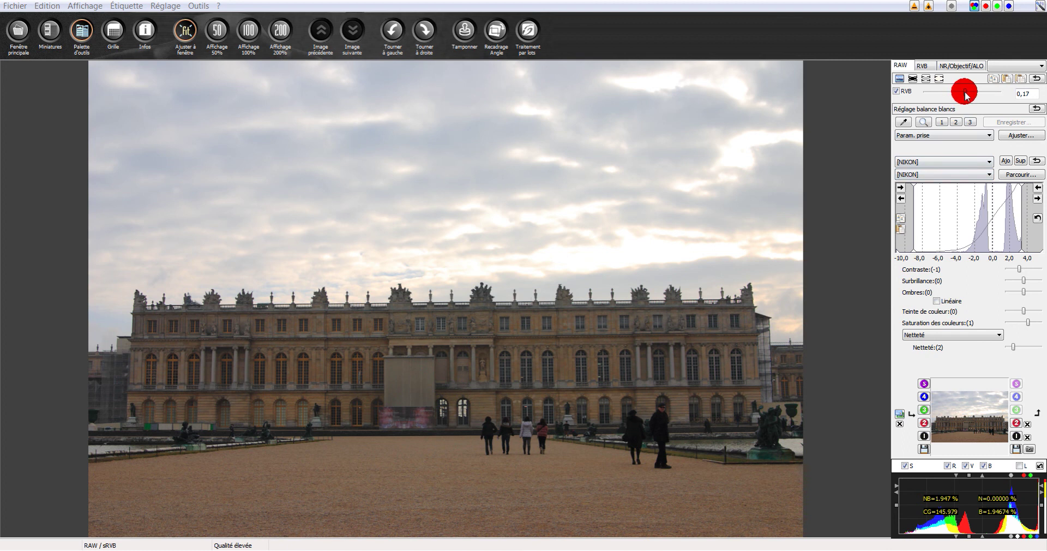
drag(965, 94, 955, 97)
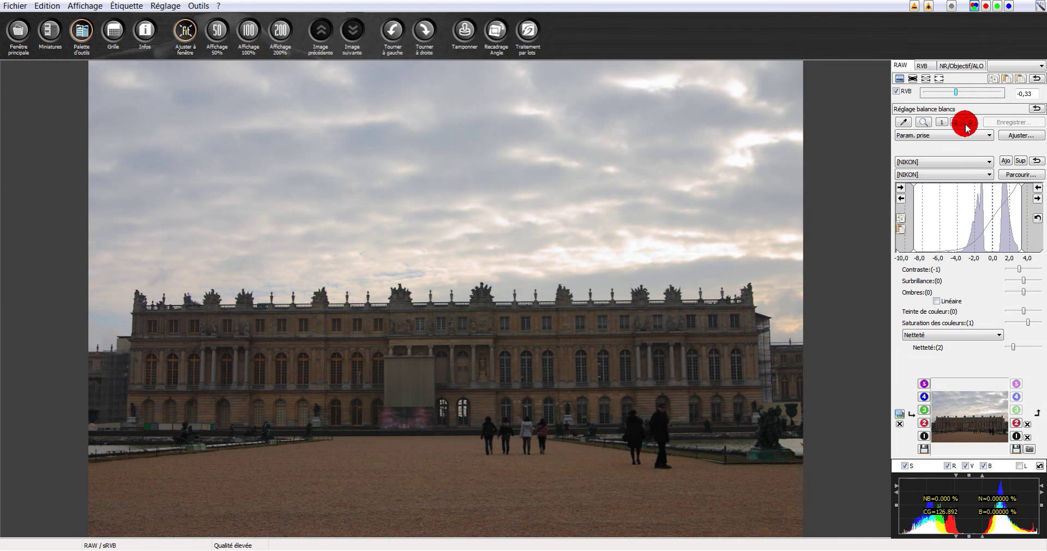